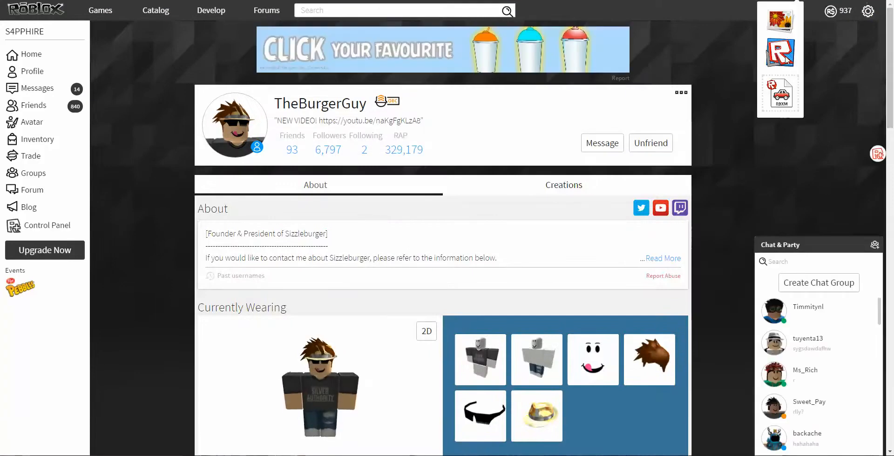
- Download the profile's avatar as a Roblox place file and open it in Roblox Studio
{"action": "left_click", "coordinate": [785, 60]}
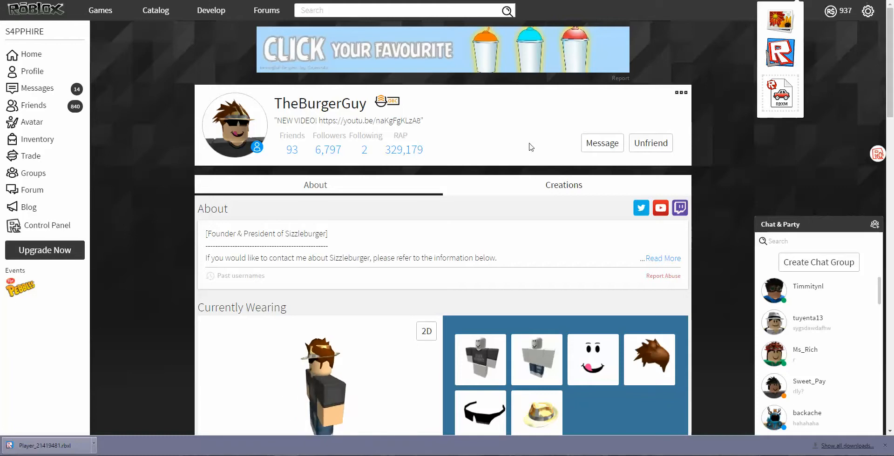
{"action": "left_click", "coordinate": [67, 442]}
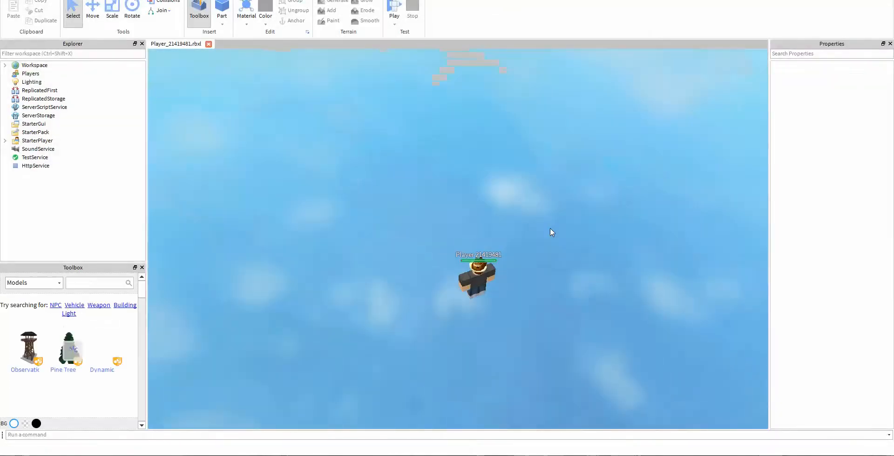
- Select the player model, frame it in the viewport and expand its contents in the Explorer
{"action": "right_click_drag", "start_coordinate": [549, 227], "coordinate": [550, 228]}
{"action": "scroll", "coordinate": [549, 228], "scroll_direction": "up", "scroll_amount": 5}
{"action": "scroll", "coordinate": [550, 228], "scroll_direction": "down", "scroll_amount": 5}
{"action": "left_click", "coordinate": [451, 183]}
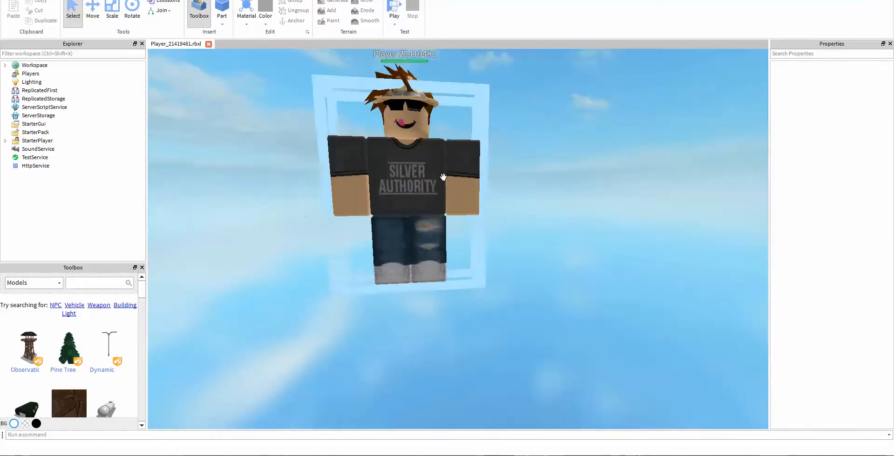
{"action": "key", "text": "f"}
{"action": "left_click", "coordinate": [14, 90]}
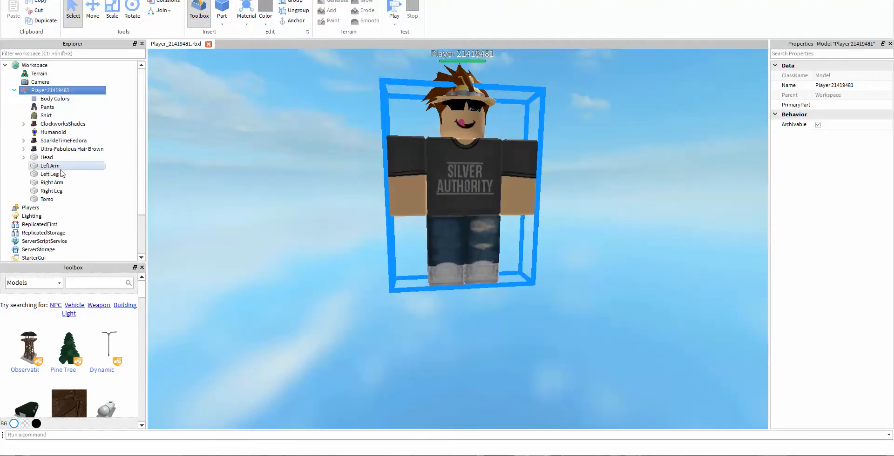
- Set the BrickColor of the head, torso, both arms and both legs to Nougat
{"action": "left_click", "coordinate": [47, 157]}
{"action": "left_click", "coordinate": [47, 199], "text": "shift"}
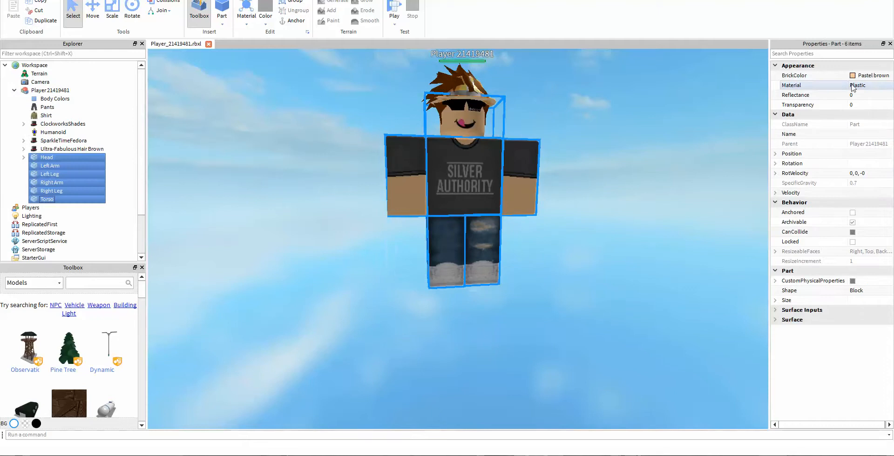
{"action": "right_click_drag", "start_coordinate": [670, 116], "coordinate": [669, 117]}
{"action": "scroll", "coordinate": [670, 116], "scroll_direction": "up", "scroll_amount": 4}
{"action": "scroll", "coordinate": [670, 116], "scroll_direction": "down", "scroll_amount": 4}
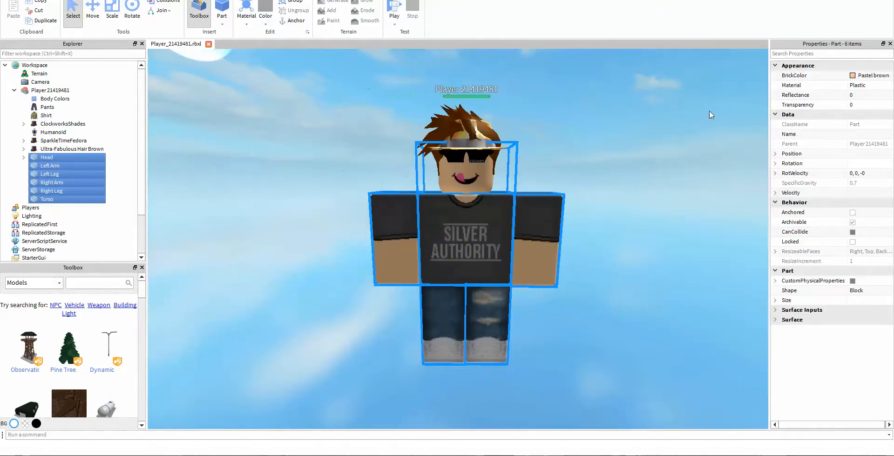
{"action": "left_click", "coordinate": [855, 77]}
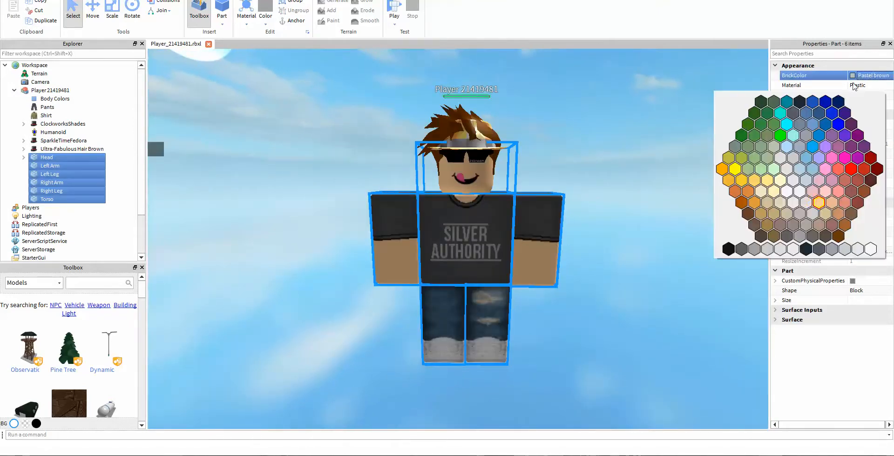
{"action": "left_click", "coordinate": [838, 214]}
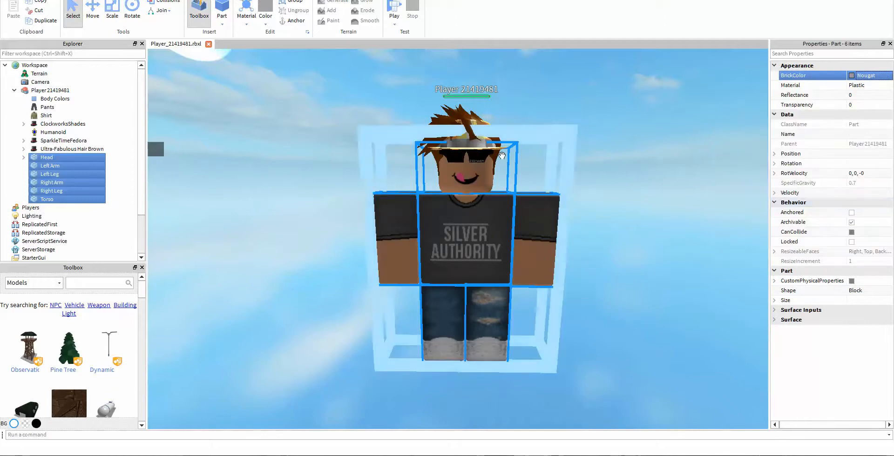
{"action": "left_click", "coordinate": [512, 196]}
{"action": "left_click", "coordinate": [646, 141]}
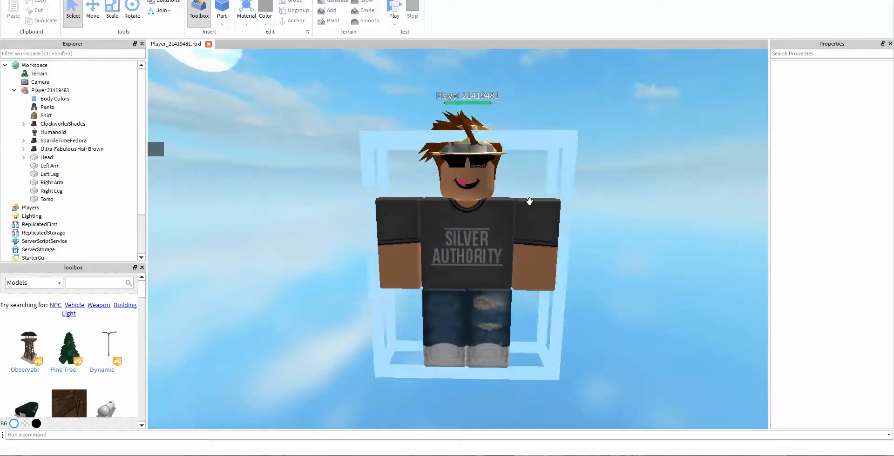
- Export the whole player model to the Yt folder under the file name 11, replacing the existing file
{"action": "left_click", "coordinate": [548, 178]}
{"action": "right_click", "coordinate": [47, 95]}
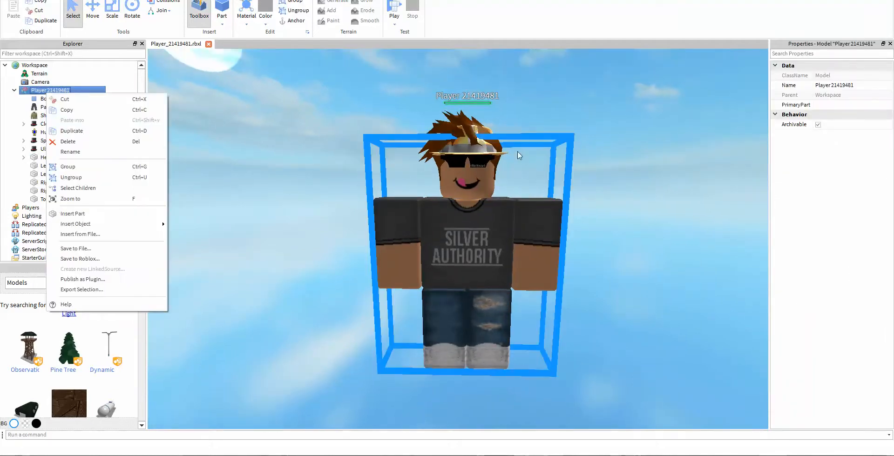
{"action": "left_click", "coordinate": [100, 289]}
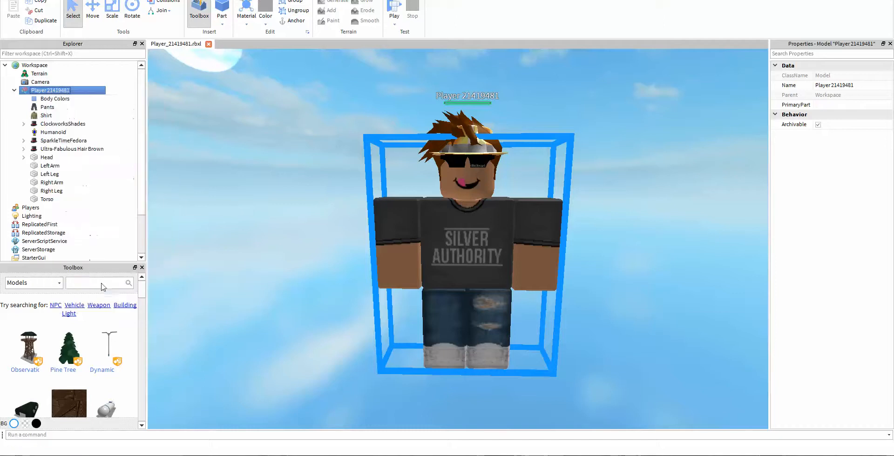
{"action": "type", "text": "11"}
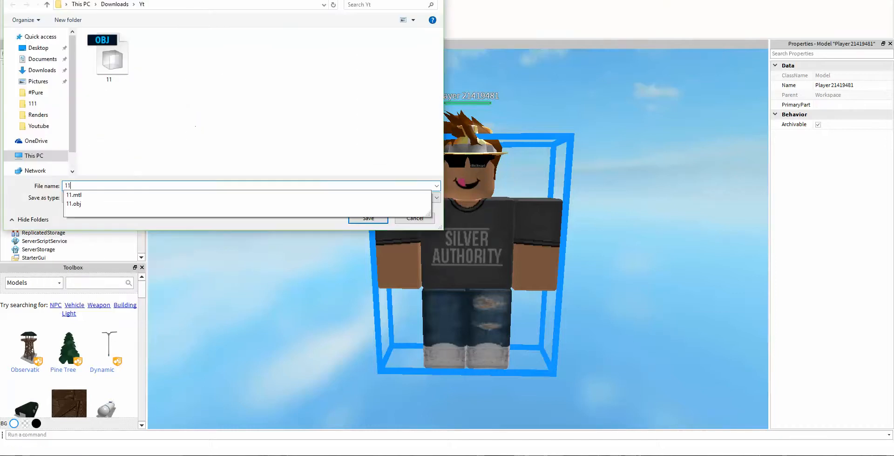
{"action": "key", "text": "Return"}
{"action": "left_click", "coordinate": [485, 222]}
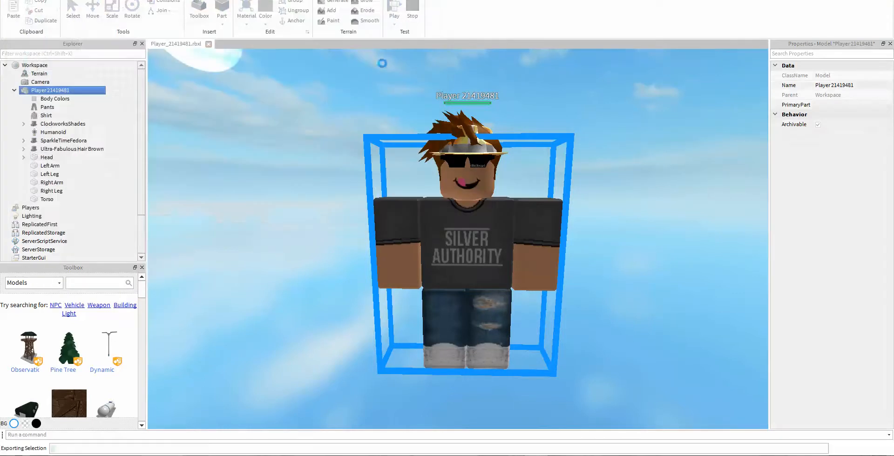
- Close the player place file without saving its changes
{"action": "left_click", "coordinate": [627, 110]}
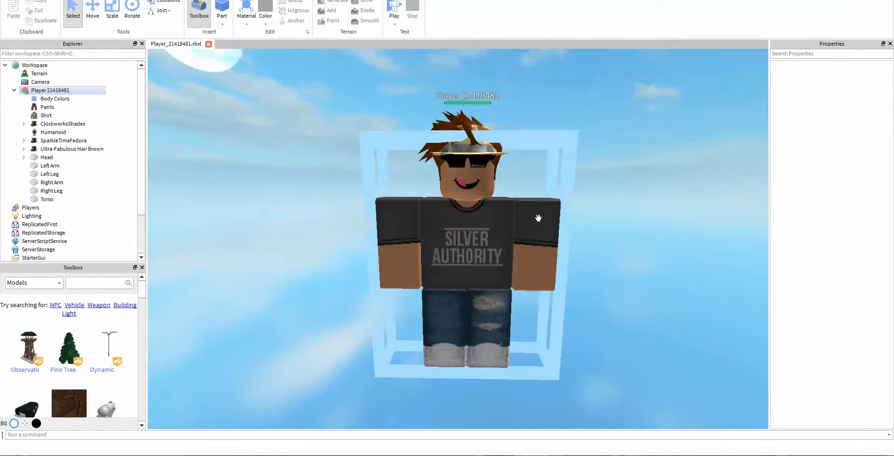
{"action": "left_click", "coordinate": [883, 0]}
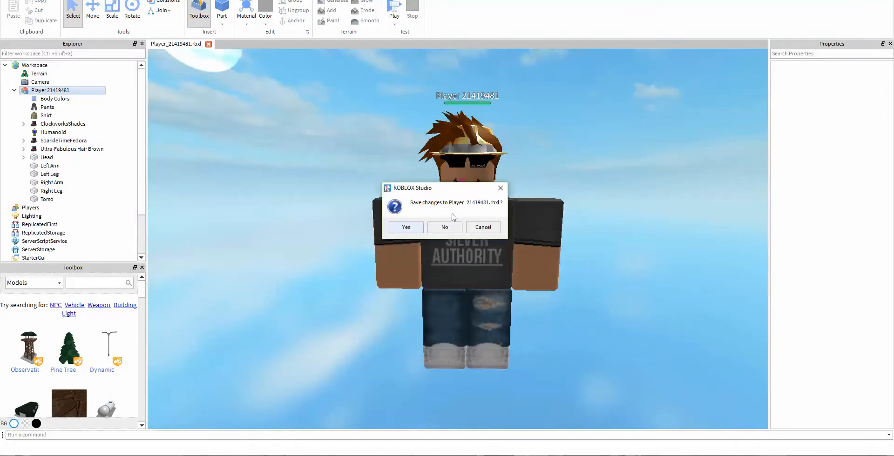
{"action": "left_click", "coordinate": [445, 227]}
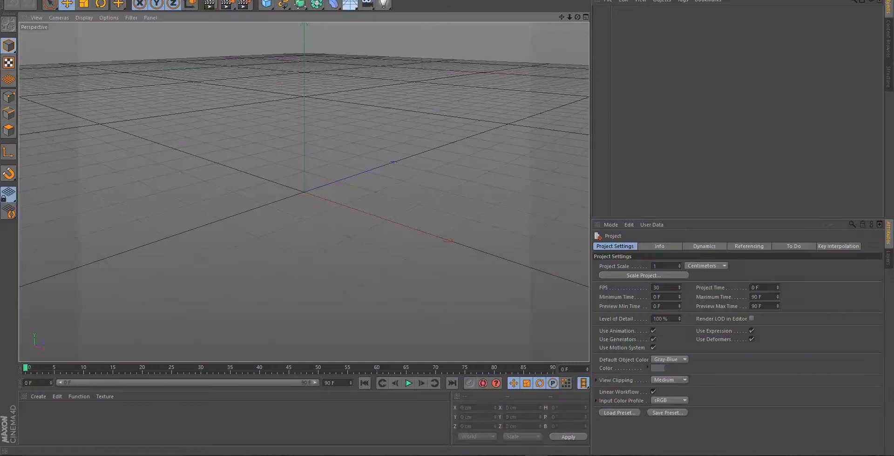
- In Cinema 4D, merge the S4PPHIRE's Lightroom scene from the Desktop into the empty project
{"action": "left_click", "coordinate": [6, 0]}
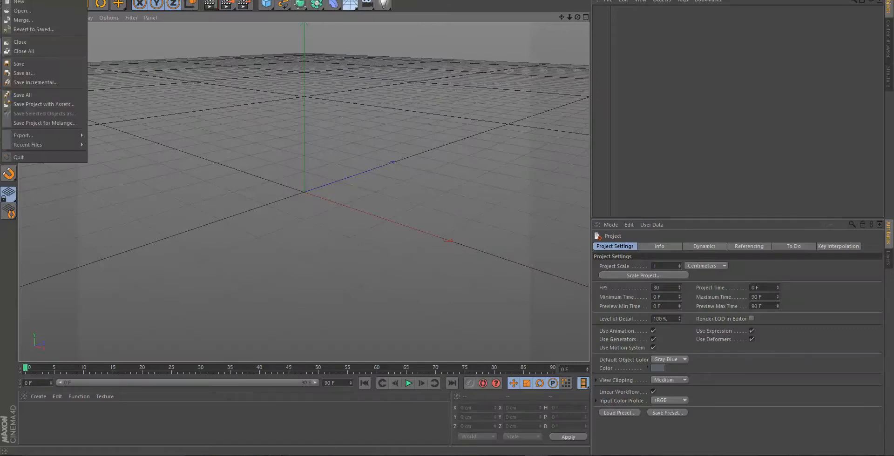
{"action": "left_click", "coordinate": [27, 22]}
{"action": "scroll", "coordinate": [133, 86], "scroll_direction": "down", "scroll_amount": 10}
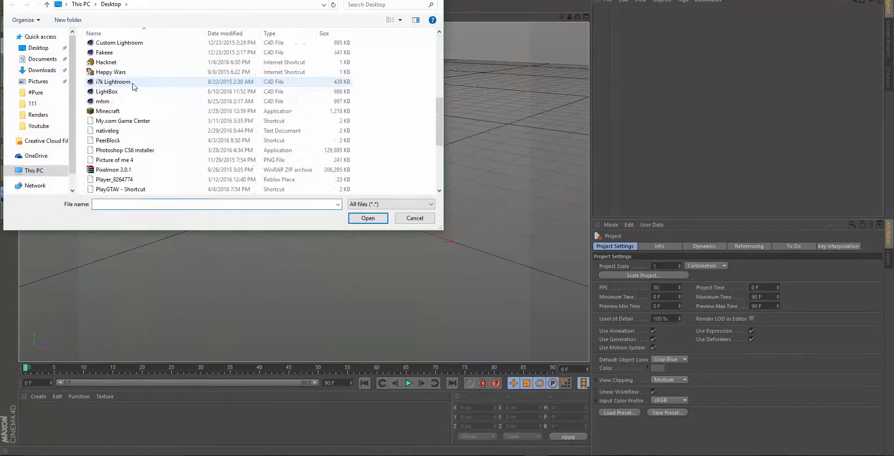
{"action": "double_click", "coordinate": [136, 120]}
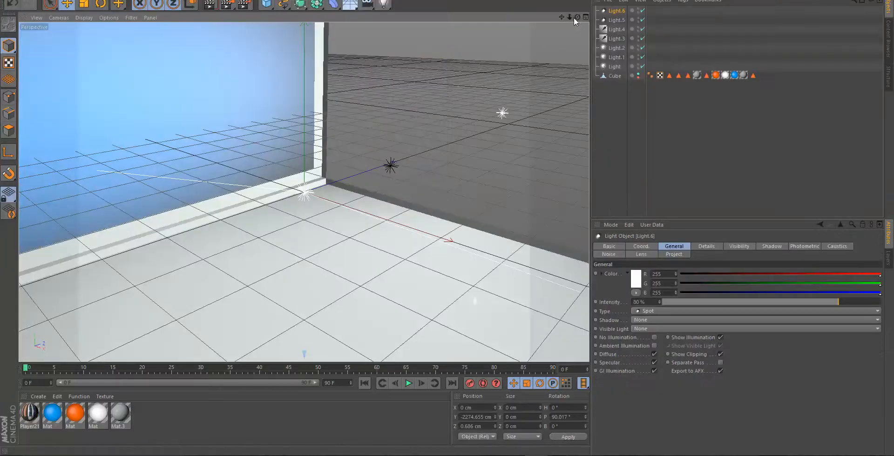
{"action": "left_click_drag", "start_coordinate": [576, 18], "coordinate": [499, 18]}
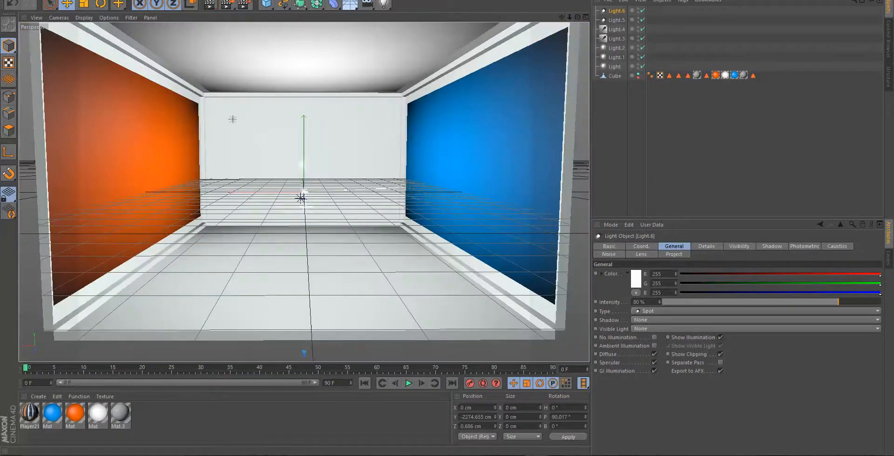
- Merge the 11 OBJ file from the Yt folder in Downloads into the lightroom scene, keeping the default import settings
{"action": "left_click", "coordinate": [7, 0]}
{"action": "left_click", "coordinate": [28, 18]}
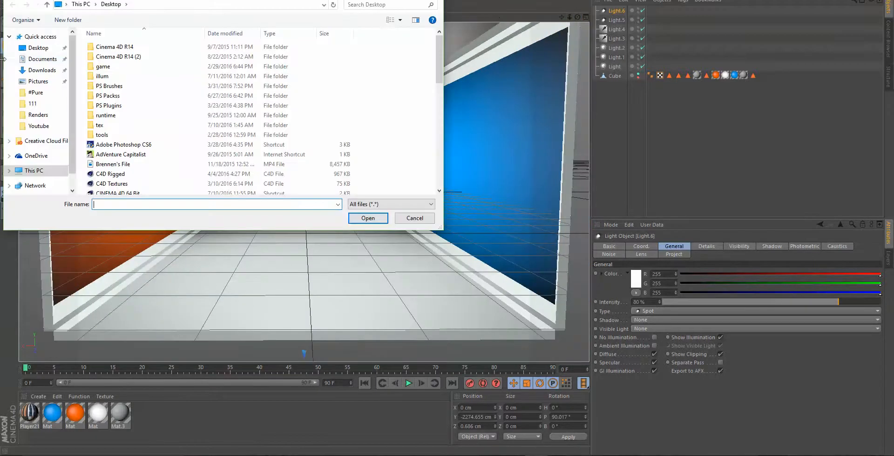
{"action": "left_click", "coordinate": [42, 69]}
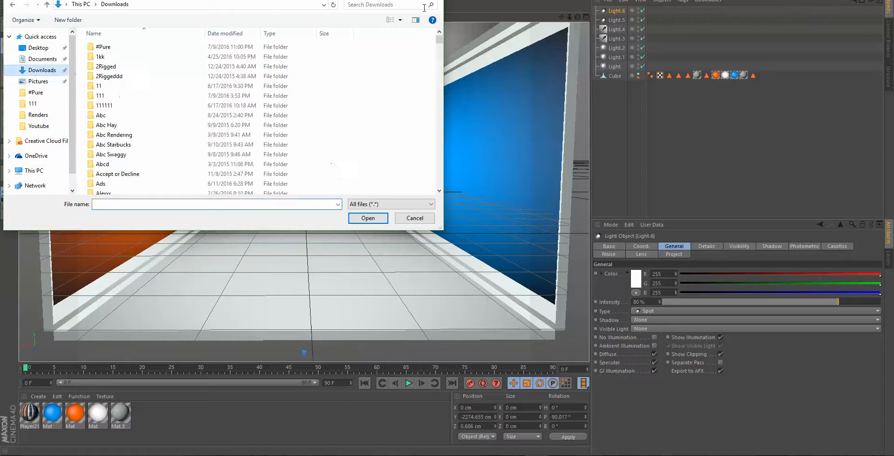
{"action": "left_click", "coordinate": [391, 4]}
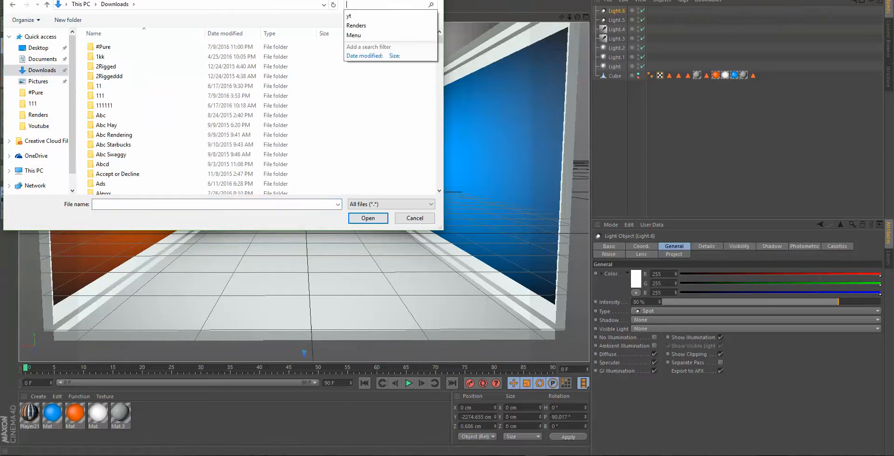
{"action": "left_click", "coordinate": [373, 16]}
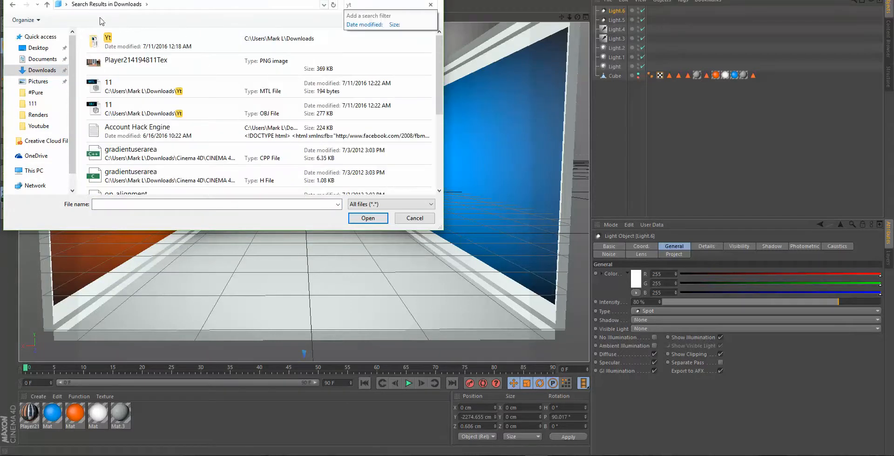
{"action": "double_click", "coordinate": [124, 38]}
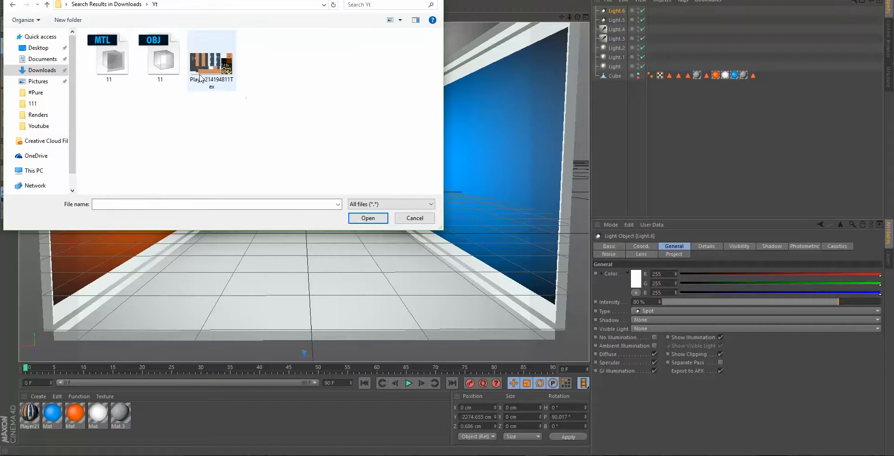
{"action": "double_click", "coordinate": [171, 54]}
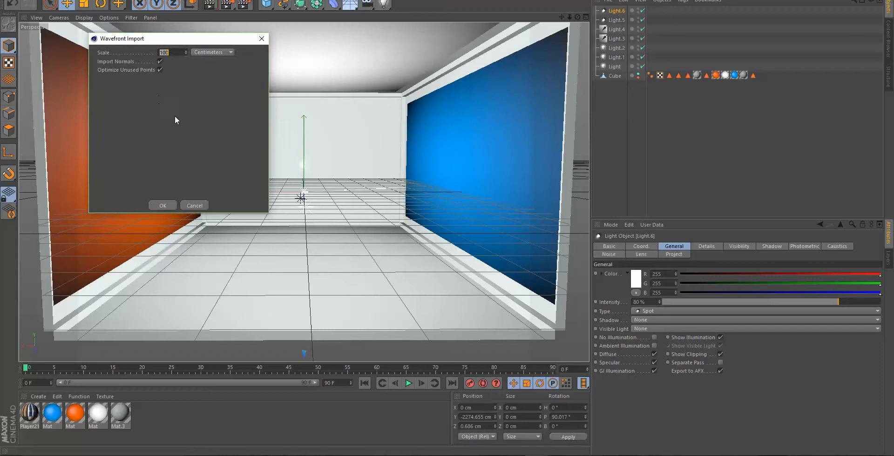
{"action": "left_click", "coordinate": [162, 206]}
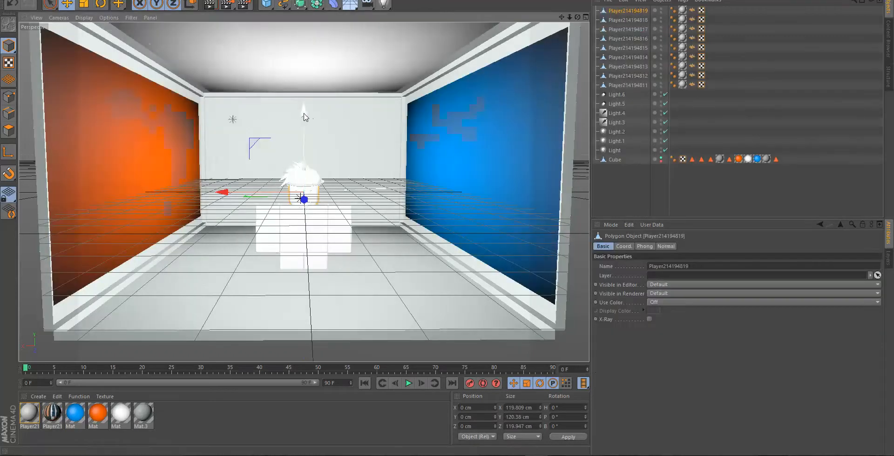
- Raise all nine player objects together to a Y position of about 169 cm so the character stands on the floor
{"action": "left_click_drag", "start_coordinate": [305, 117], "coordinate": [305, 84]}
{"action": "left_click", "coordinate": [13, 5]}
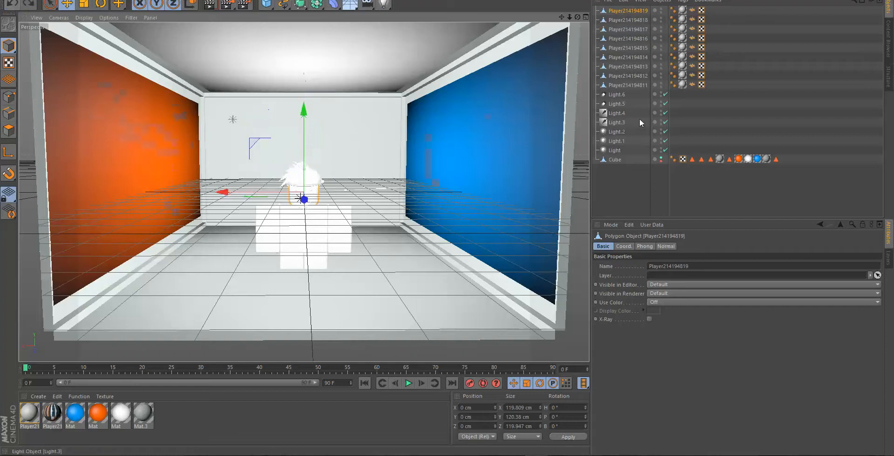
{"action": "left_click", "coordinate": [643, 83], "text": "shift"}
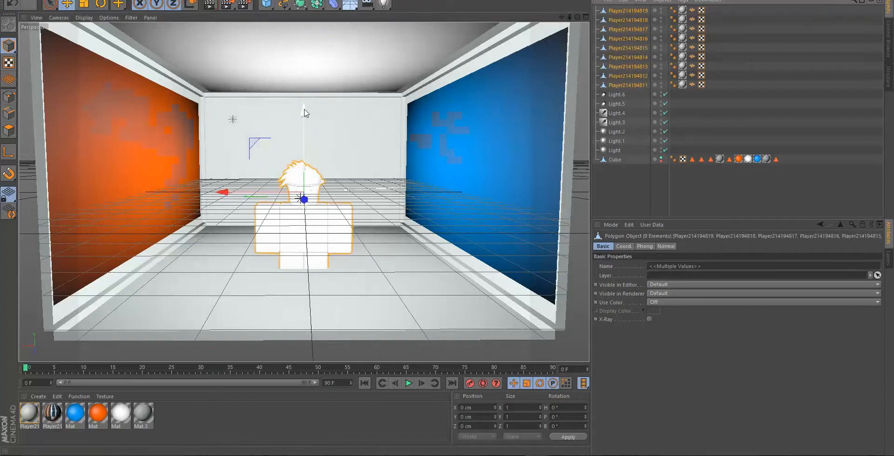
{"action": "left_click_drag", "start_coordinate": [303, 111], "coordinate": [303, 64]}
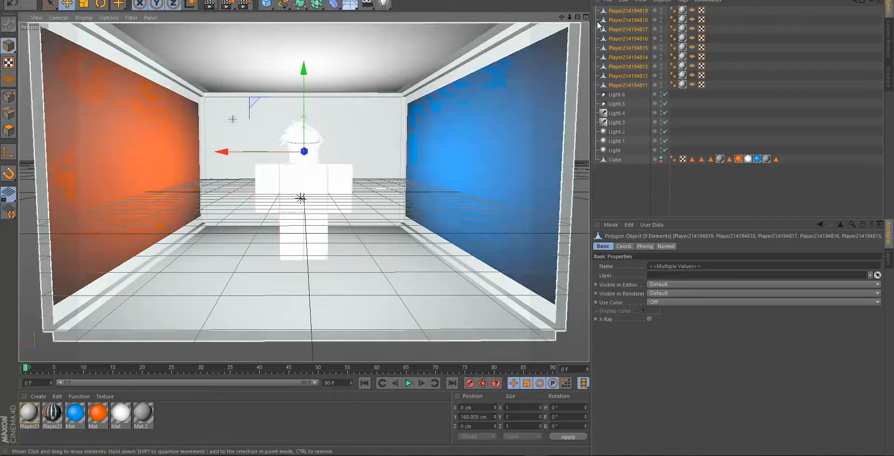
{"action": "left_click", "coordinate": [624, 12]}
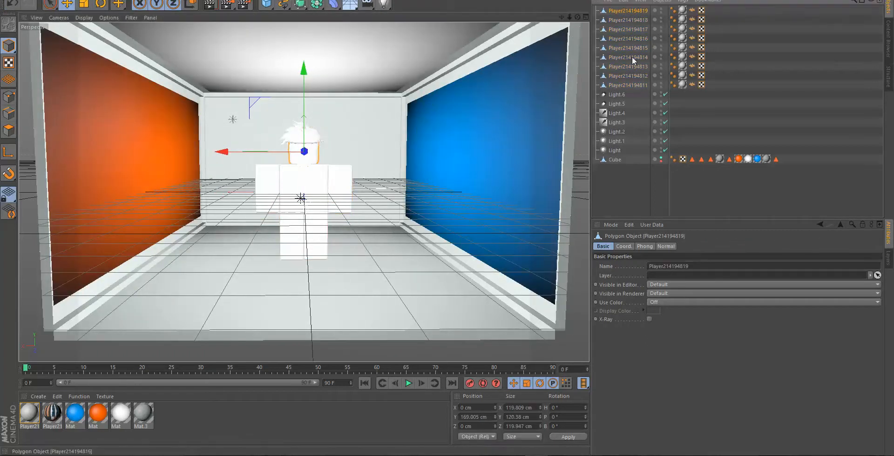
{"action": "left_click", "coordinate": [633, 84], "text": "shift"}
{"action": "left_click", "coordinate": [684, 200]}
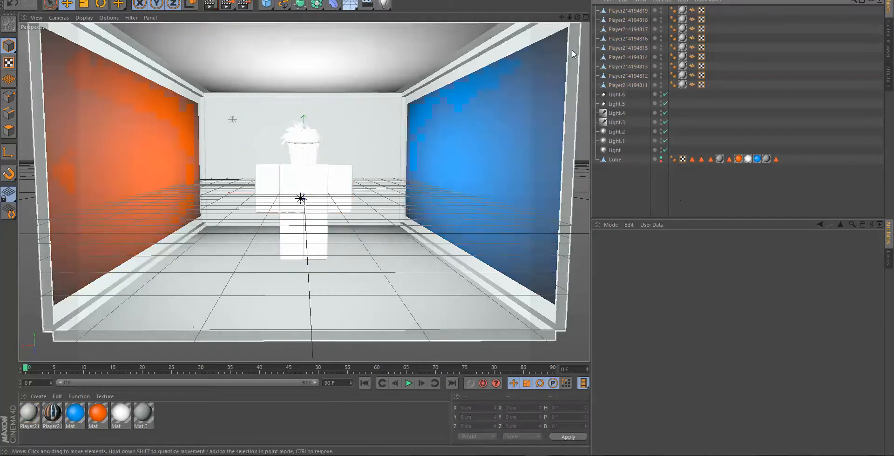
- Load the player texture image from the Yt folder into the player material's Color channel, copying it to the project location
{"action": "left_click_drag", "start_coordinate": [570, 17], "coordinate": [643, 17]}
{"action": "mouse_move", "coordinate": [577, 17]}
{"action": "left_mouse_down"}
{"action": "mouse_move", "coordinate": [573, 25]}
{"action": "mouse_move", "coordinate": [562, 18]}
{"action": "mouse_move", "coordinate": [586, 28]}
{"action": "left_mouse_up"}
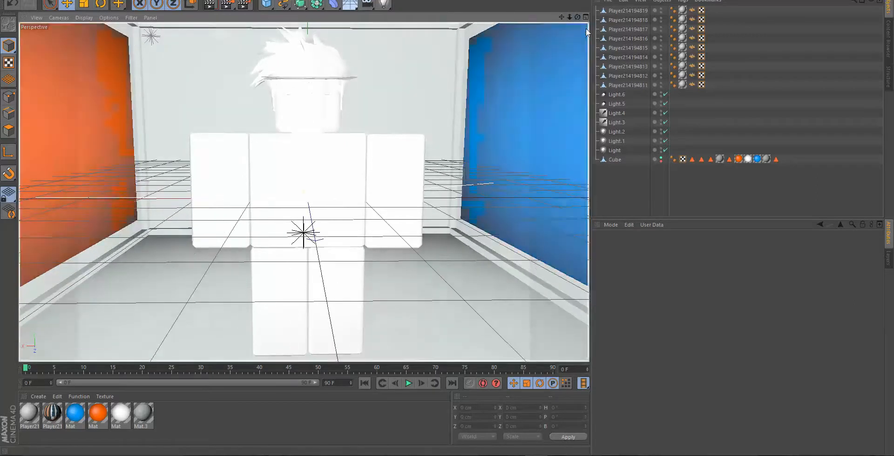
{"action": "left_click", "coordinate": [628, 11]}
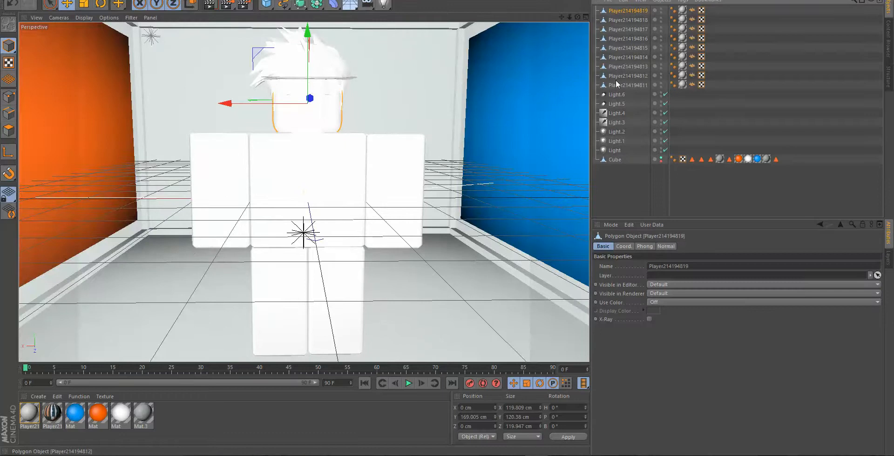
{"action": "double_click", "coordinate": [682, 11]}
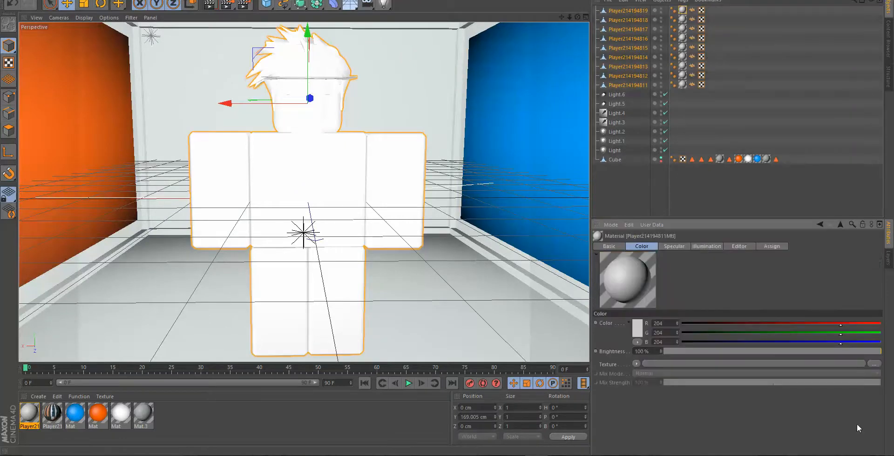
{"action": "left_click", "coordinate": [875, 364]}
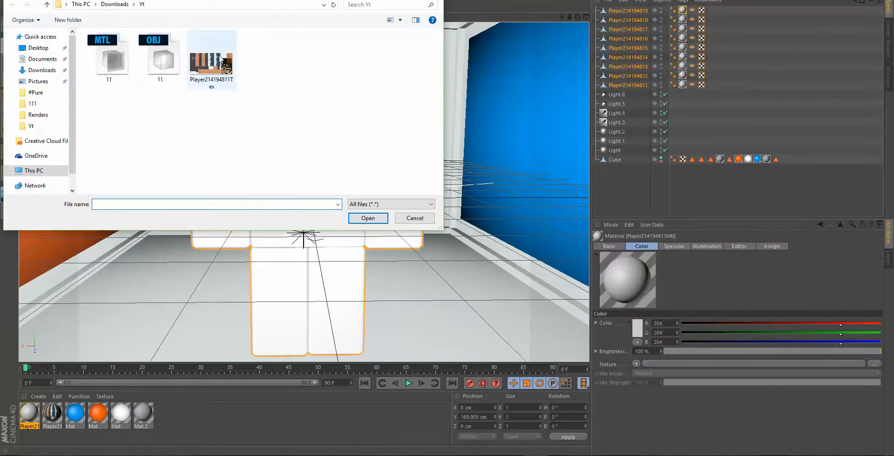
{"action": "left_click", "coordinate": [214, 59]}
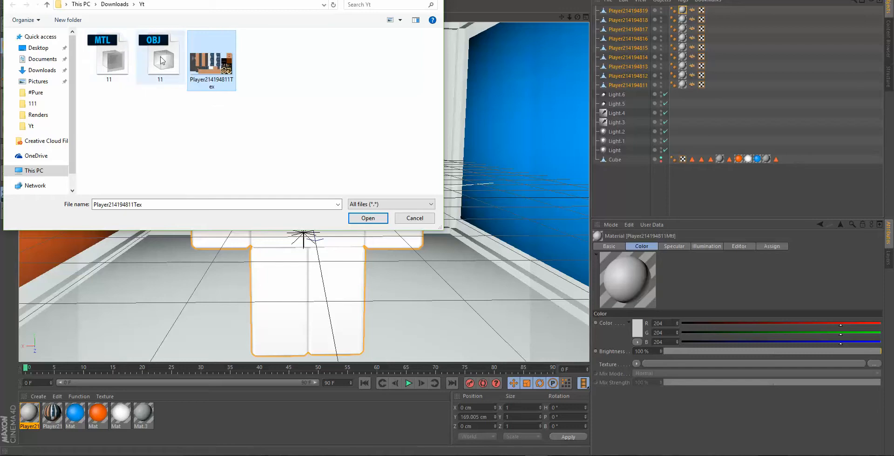
{"action": "left_click", "coordinate": [368, 218]}
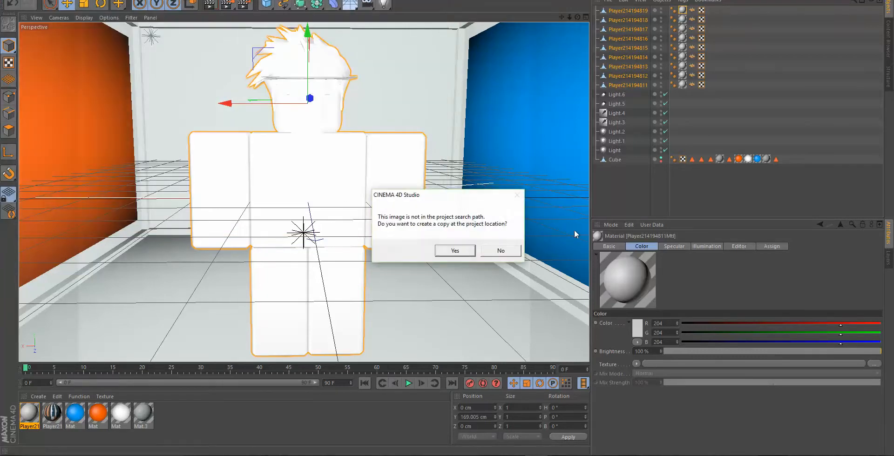
{"action": "left_click", "coordinate": [466, 251]}
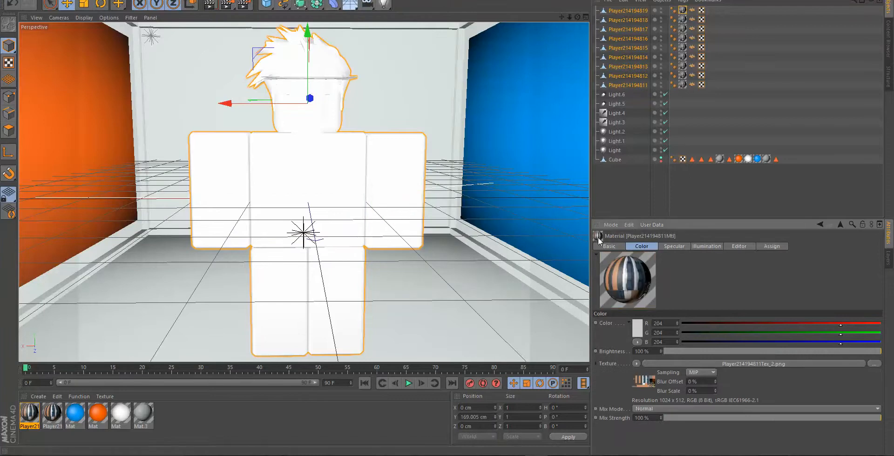
- Turn off the player material's Specular channel and set its texture preview size to No Scaling
{"action": "left_click", "coordinate": [608, 247]}
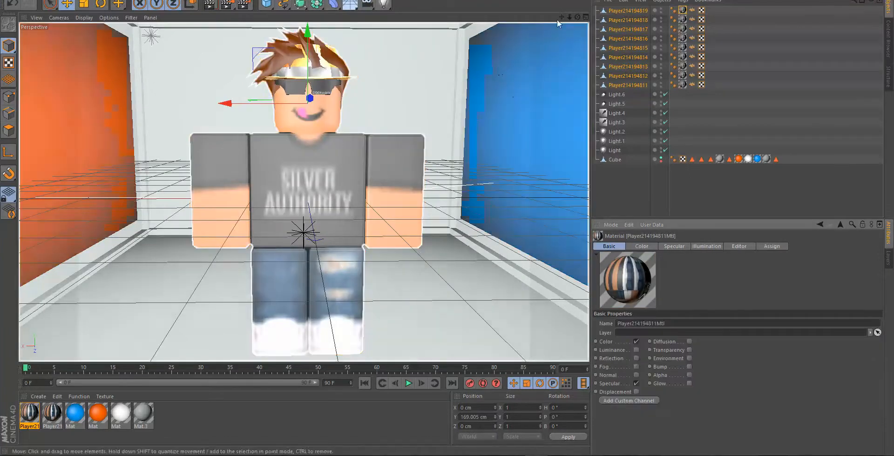
{"action": "left_click_drag", "start_coordinate": [577, 18], "coordinate": [574, 17]}
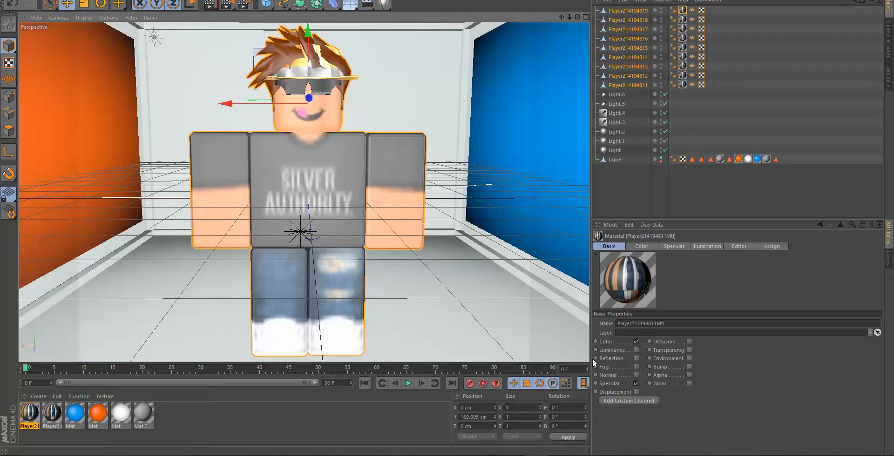
{"action": "left_click", "coordinate": [636, 383]}
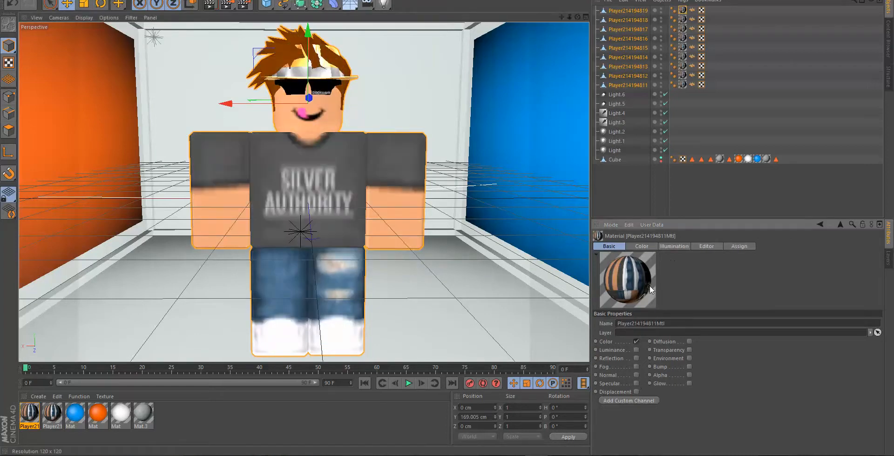
{"action": "left_click", "coordinate": [698, 247]}
{"action": "left_click", "coordinate": [674, 331]}
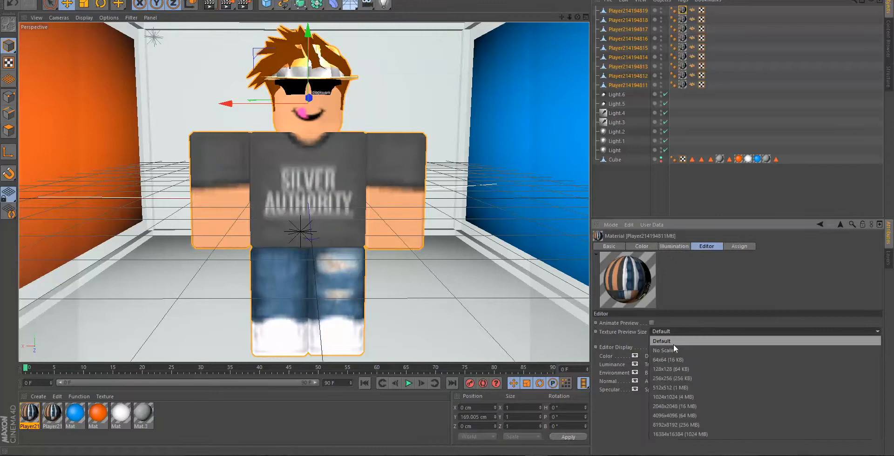
{"action": "left_click", "coordinate": [674, 348]}
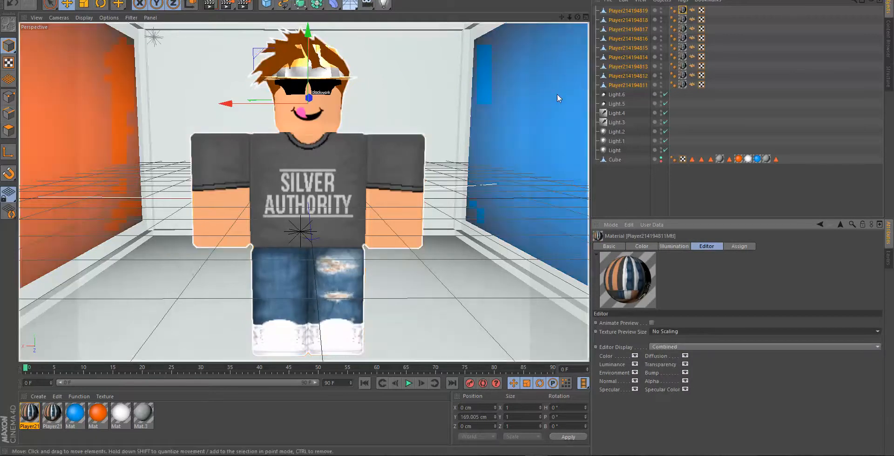
- Delete the lights Light.3 to Light.6 from the lightroom and test-render the scene in the Picture Viewer
{"action": "left_click", "coordinate": [666, 189]}
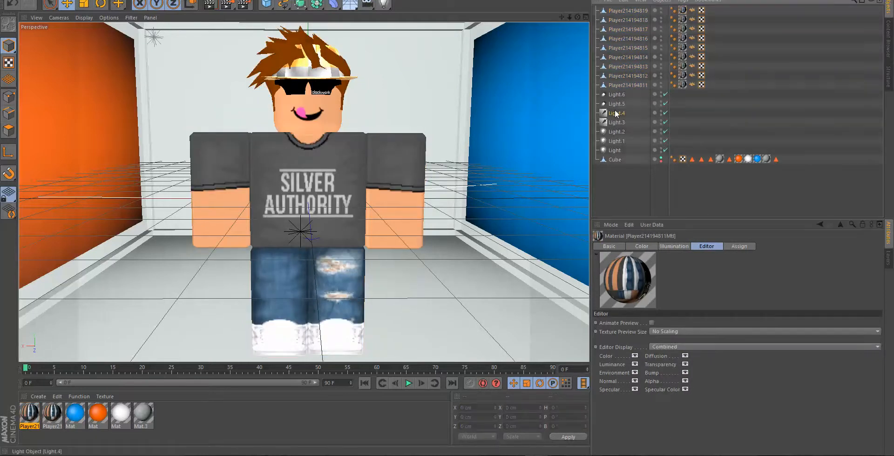
{"action": "left_click", "coordinate": [617, 95]}
{"action": "left_click", "coordinate": [624, 123], "text": "shift"}
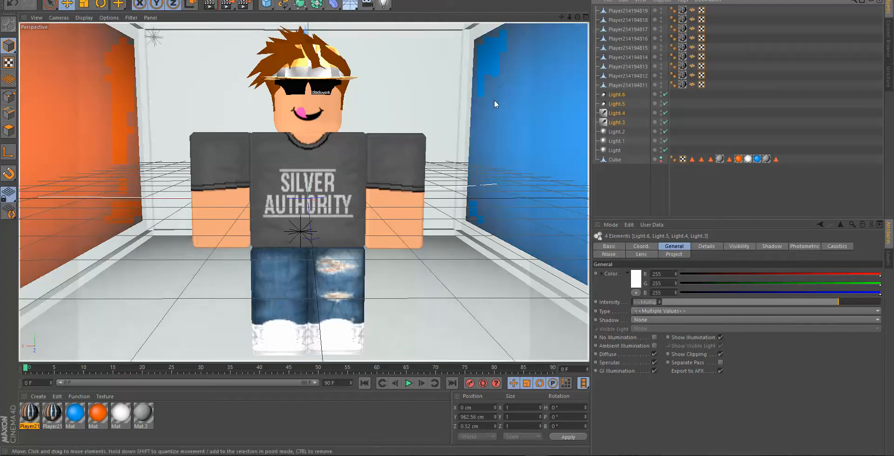
{"action": "key", "text": "Delete"}
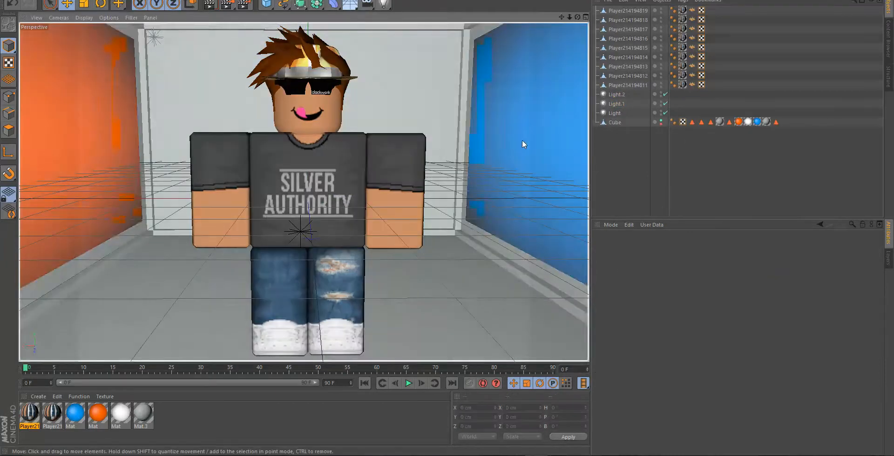
{"action": "left_click", "coordinate": [227, 5]}
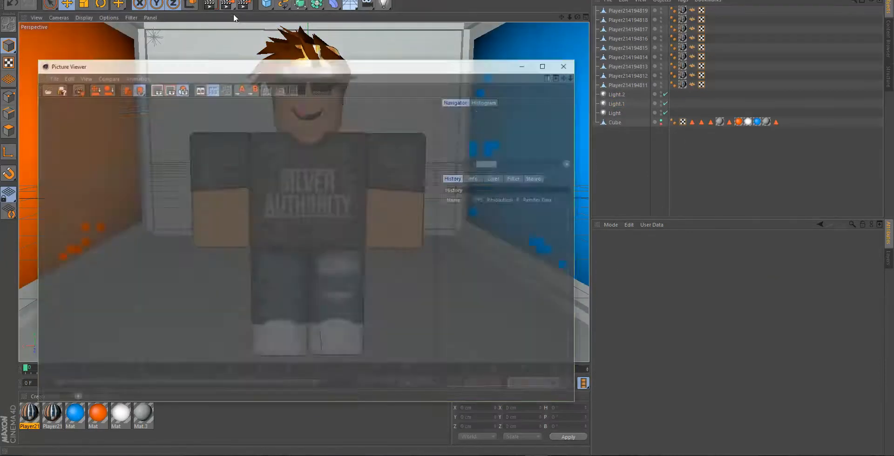
{"action": "left_click", "coordinate": [567, 66]}
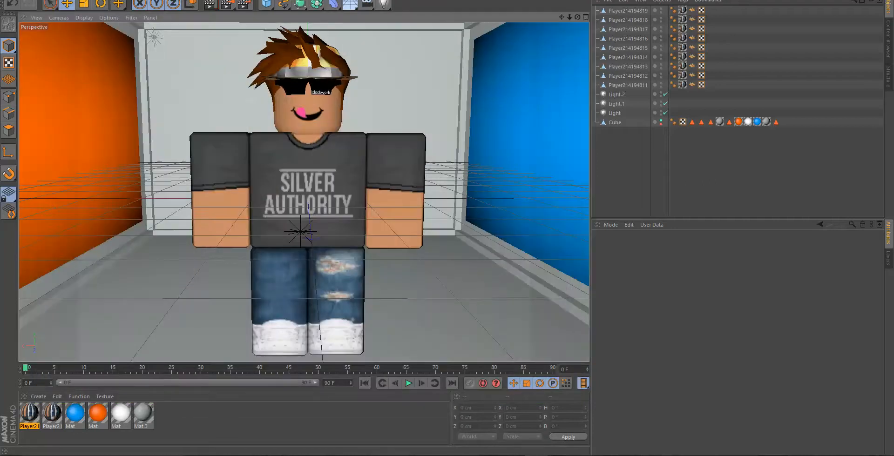
- Add an infinite light and rotate it horizontally so it shines across the character from one side
{"action": "left_click", "coordinate": [386, 5]}
{"action": "left_click", "coordinate": [484, 54]}
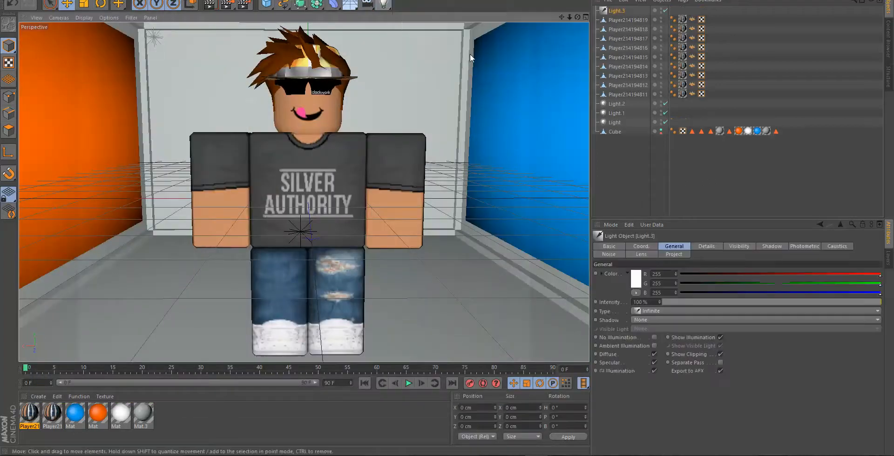
{"action": "left_click", "coordinate": [102, 5]}
{"action": "left_click_drag", "start_coordinate": [321, 186], "coordinate": [221, 209]}
- Add a second infinite light and rotate its heading to about 136° to light the character from another direction
{"action": "left_click", "coordinate": [383, 6]}
{"action": "left_click", "coordinate": [485, 55]}
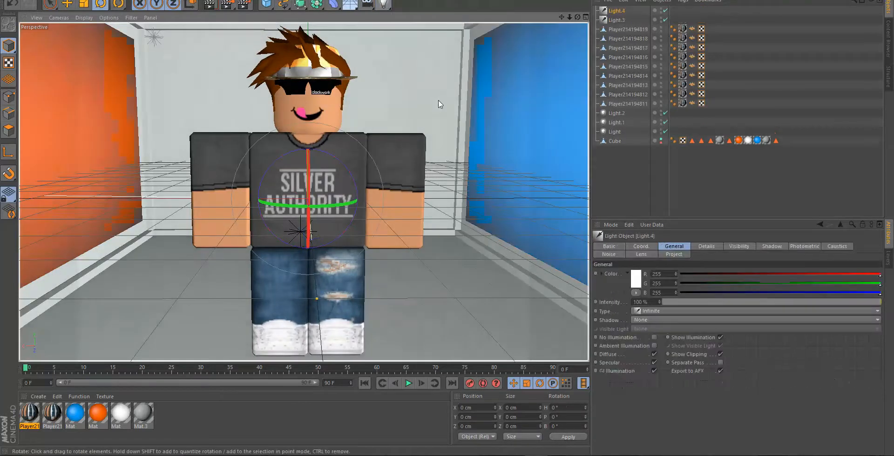
{"action": "left_click_drag", "start_coordinate": [342, 206], "coordinate": [494, 186]}
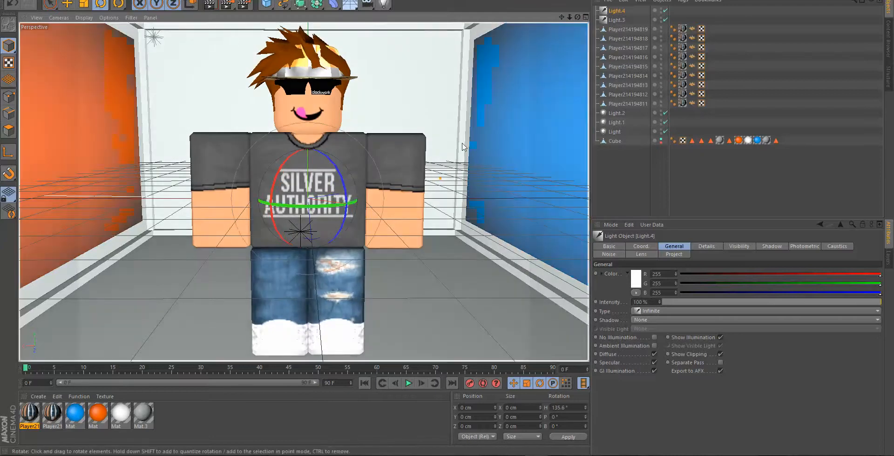
- Add a spot light pitched to about -90° so it points down, and raise it to a Y position of about 2239 cm
{"action": "left_click", "coordinate": [384, 6]}
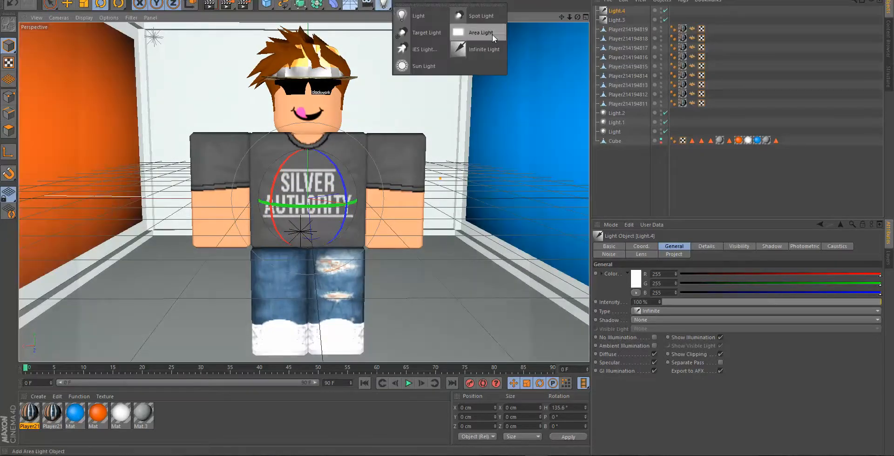
{"action": "left_click", "coordinate": [492, 23]}
{"action": "left_click_drag", "start_coordinate": [334, 164], "coordinate": [331, 272]}
{"action": "left_click_drag", "start_coordinate": [332, 276], "coordinate": [334, 279]}
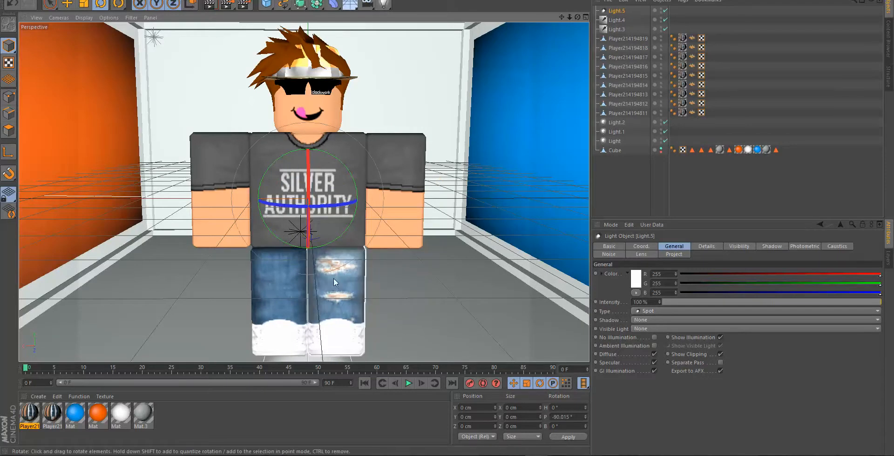
{"action": "left_click", "coordinate": [66, 5]}
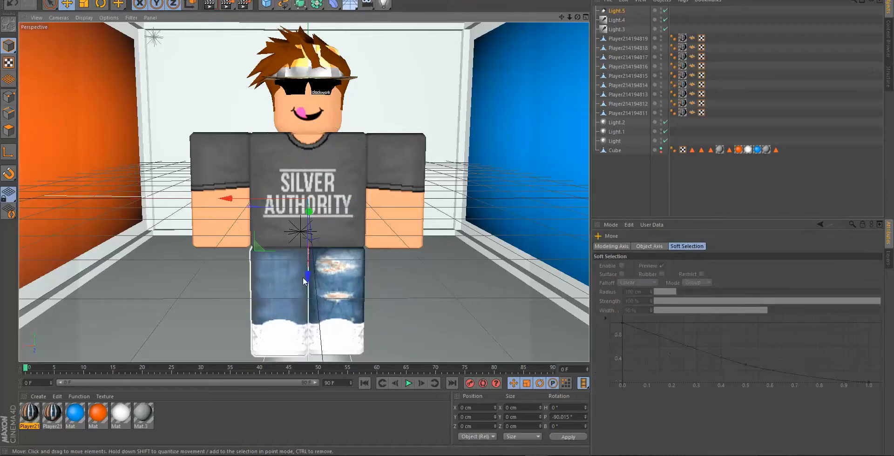
{"action": "left_click_drag", "start_coordinate": [305, 281], "coordinate": [306, 39]}
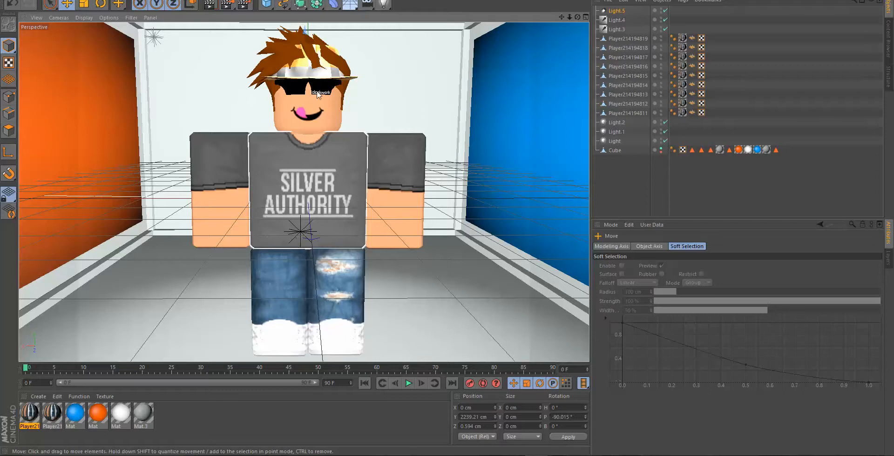
- Add a second spot light pitched to about 90° so it points up, and lower it to a Y position of about -9401 cm
{"action": "left_click", "coordinate": [383, 4]}
{"action": "left_click", "coordinate": [489, 21]}
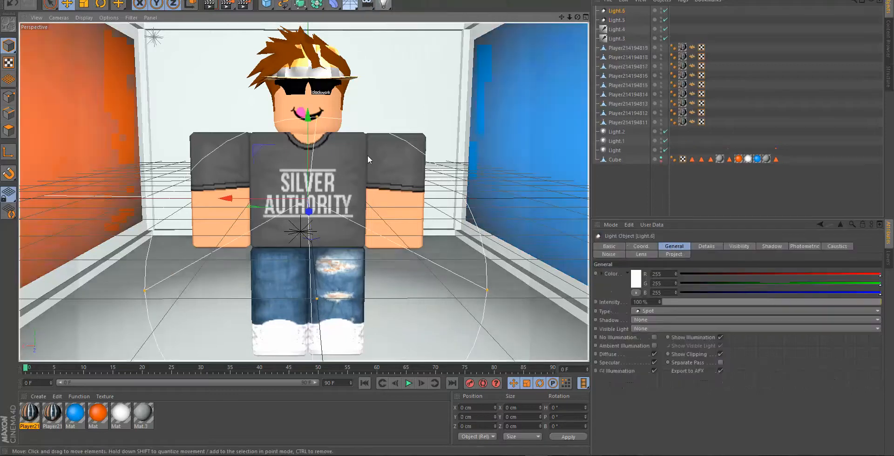
{"action": "key", "text": "r"}
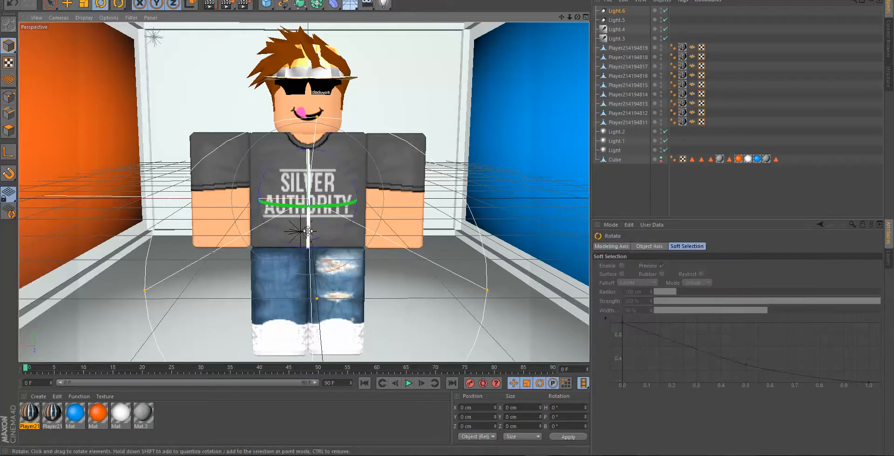
{"action": "left_click_drag", "start_coordinate": [307, 209], "coordinate": [305, 126]}
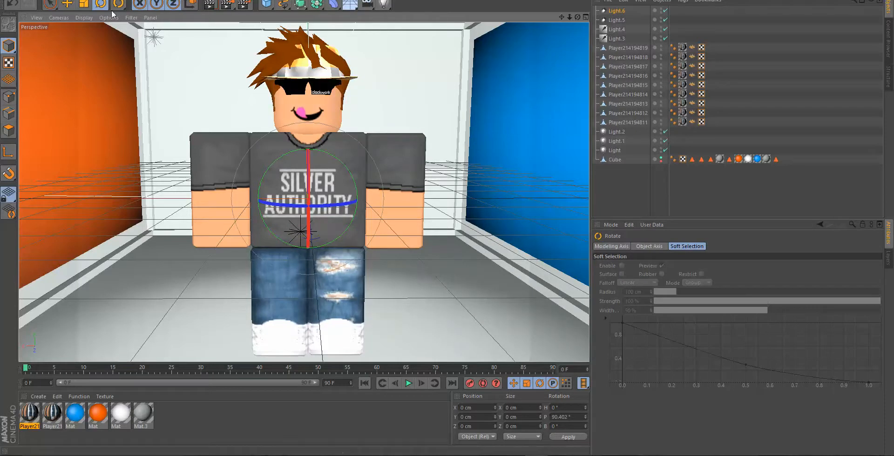
{"action": "left_click", "coordinate": [68, 5]}
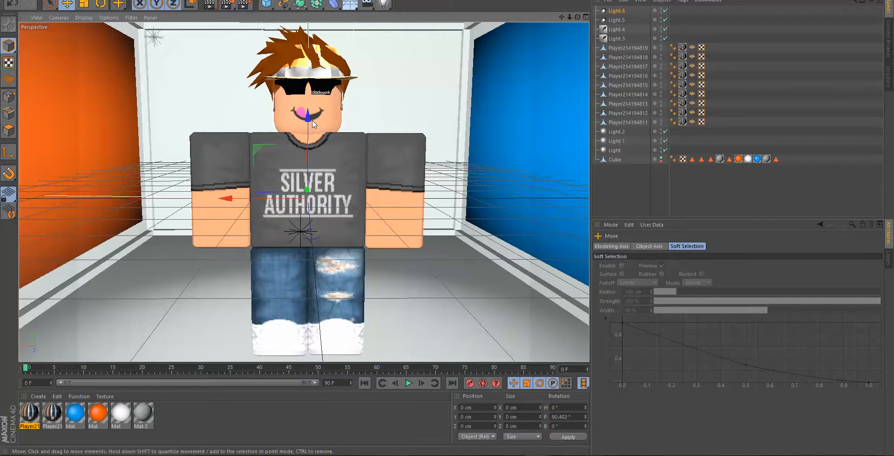
{"action": "left_click_drag", "start_coordinate": [307, 118], "coordinate": [306, 358]}
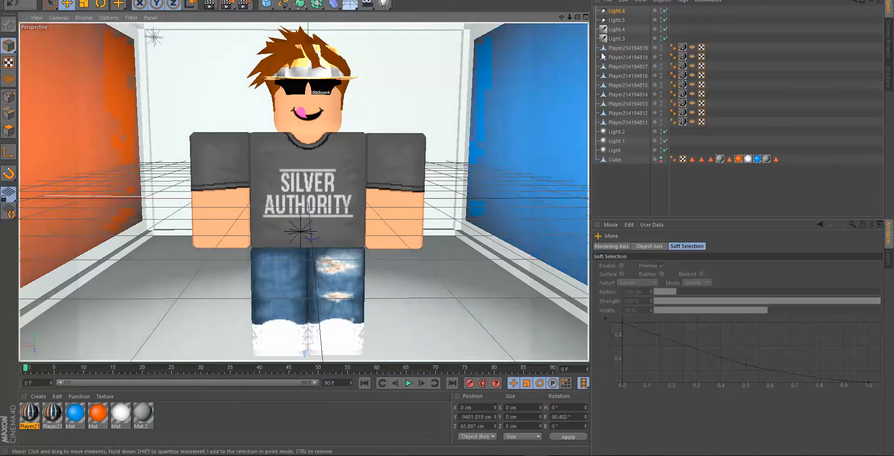
- Set the intensity of the upward-pointing spot light, Light.6, to 88%
{"action": "left_click", "coordinate": [622, 12]}
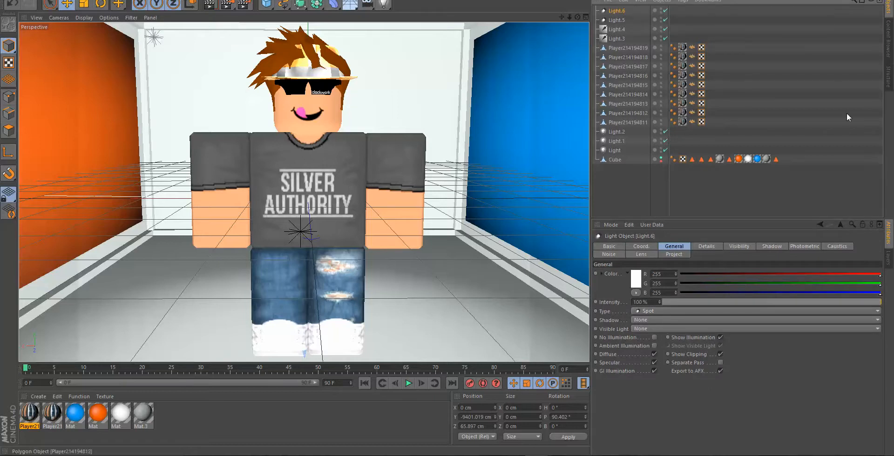
{"action": "left_click_drag", "start_coordinate": [649, 302], "coordinate": [553, 262]}
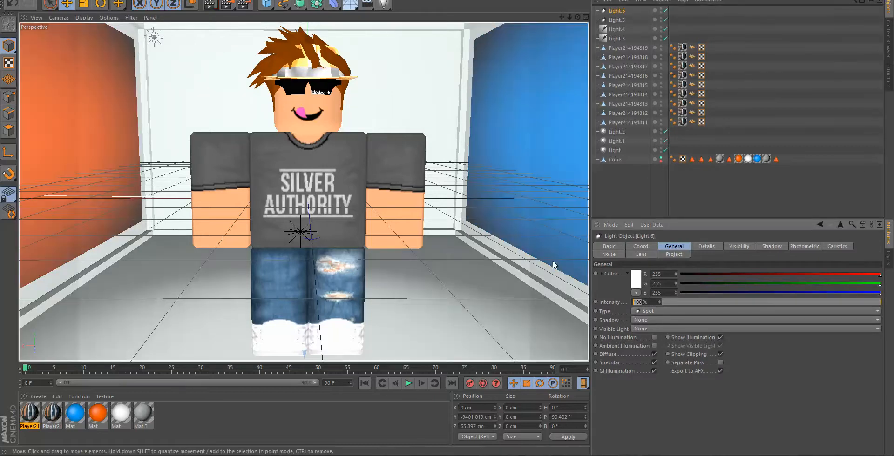
{"action": "type", "text": "88"}
{"action": "key", "text": "Return"}
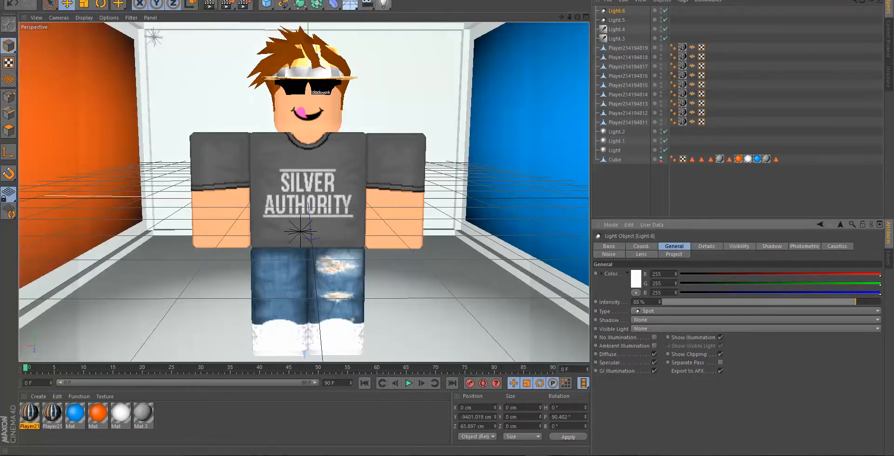
- Render the relit scene in the Picture Viewer to check it, close the viewer and select the character's torso
{"action": "left_click", "coordinate": [228, 6]}
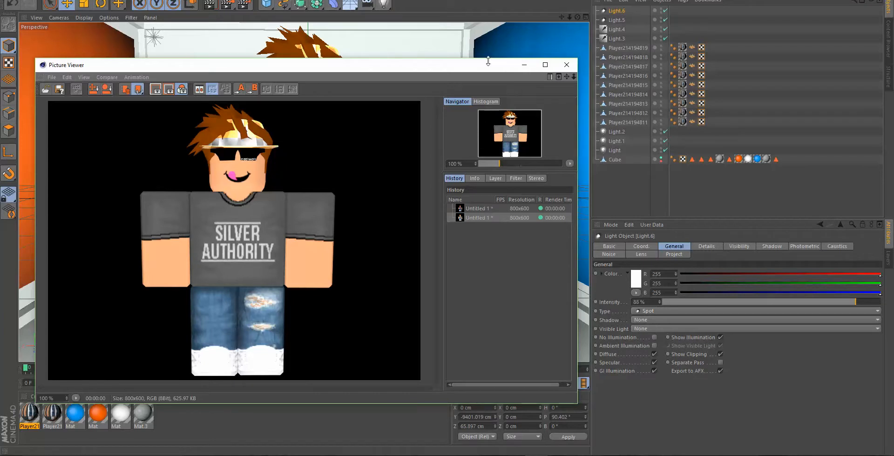
{"action": "left_click", "coordinate": [567, 65]}
{"action": "left_click", "coordinate": [599, 180]}
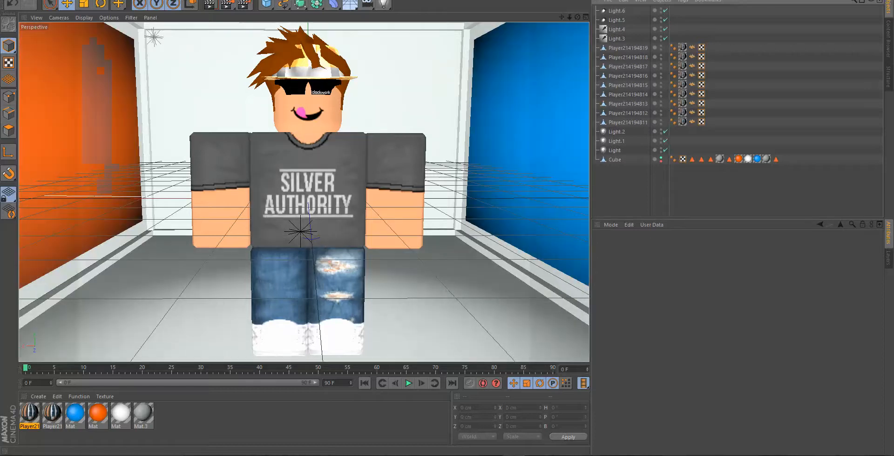
{"action": "left_click", "coordinate": [355, 191]}
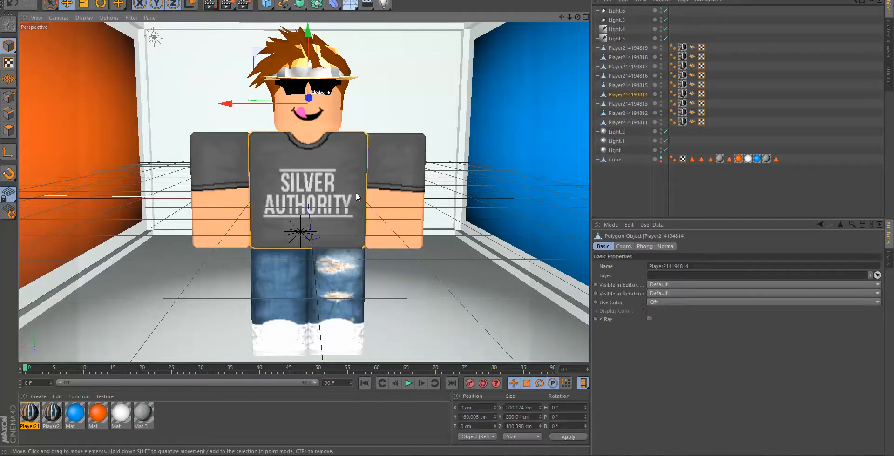
- Add both arms and both legs to the torso selection, optimize their points and subdivide the five meshes
{"action": "left_click", "coordinate": [391, 193], "text": "shift"}
{"action": "left_click", "coordinate": [214, 193], "text": "shift"}
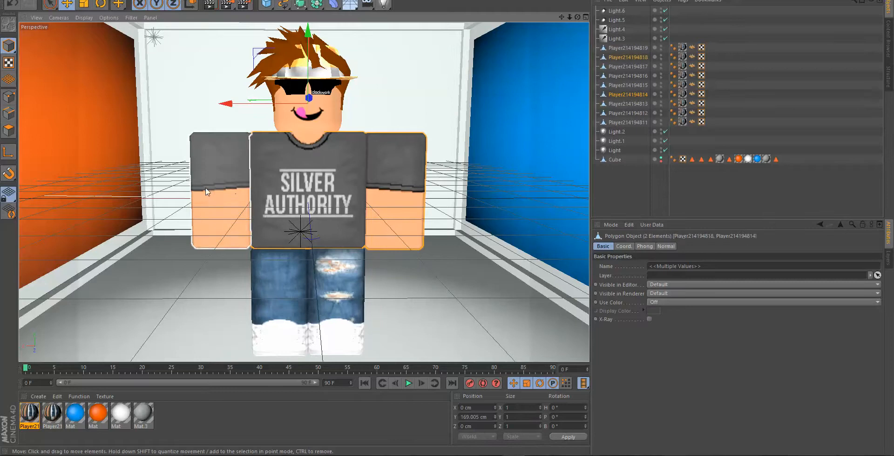
{"action": "left_click", "coordinate": [283, 261], "text": "shift"}
{"action": "left_click", "coordinate": [336, 279], "text": "shift"}
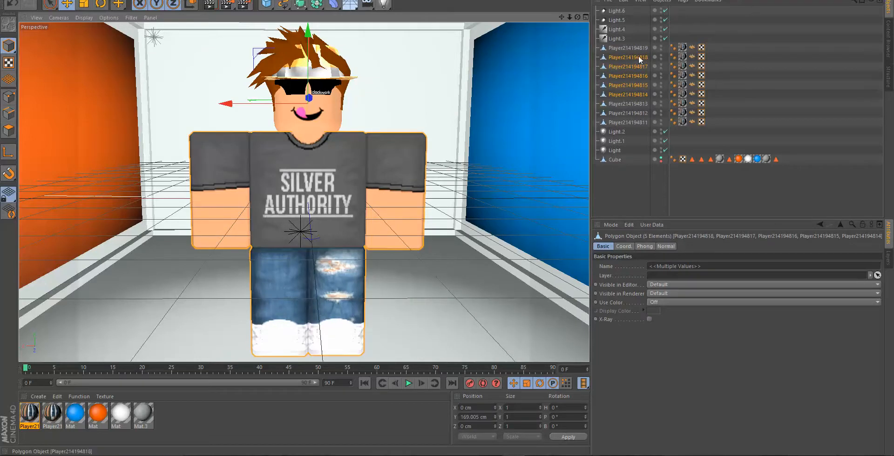
{"action": "left_click", "coordinate": [10, 97]}
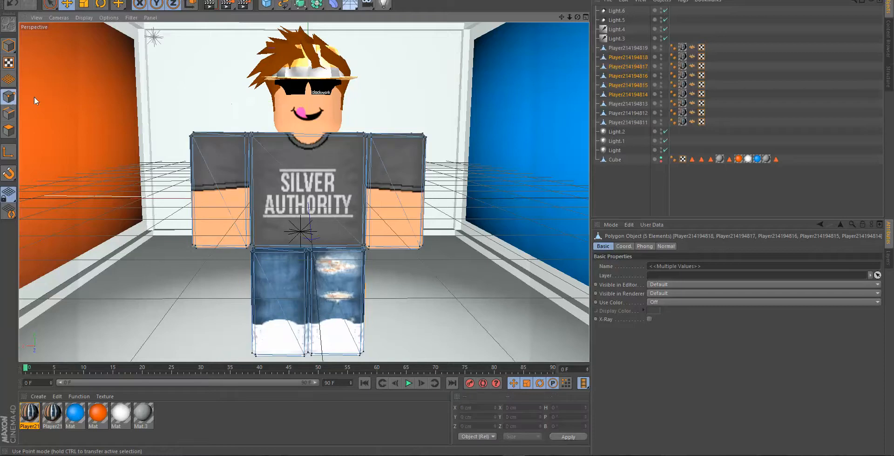
{"action": "right_click", "coordinate": [172, 70]}
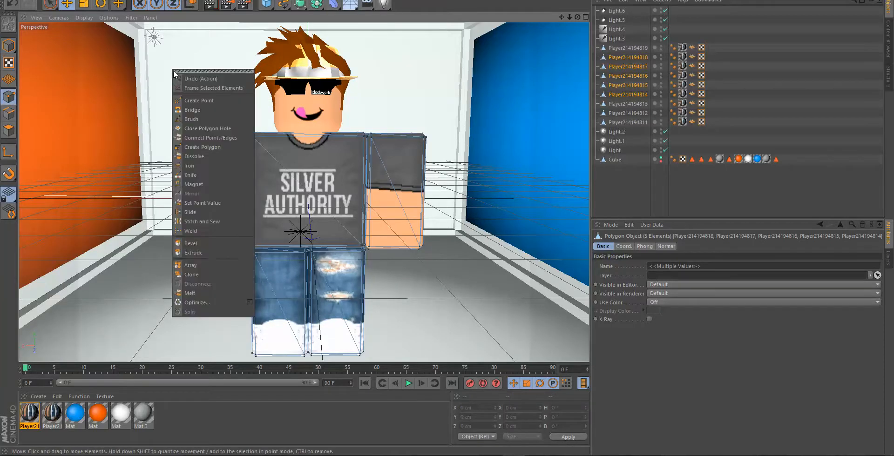
{"action": "left_click", "coordinate": [210, 302]}
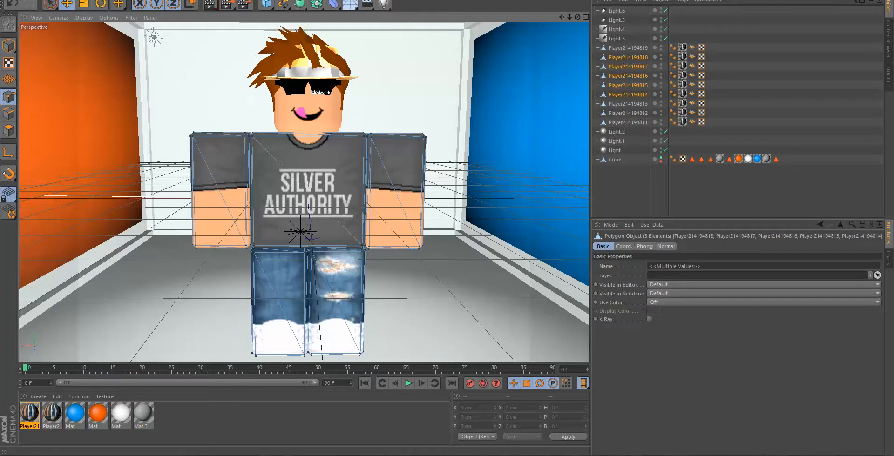
{"action": "left_click", "coordinate": [418, 82]}
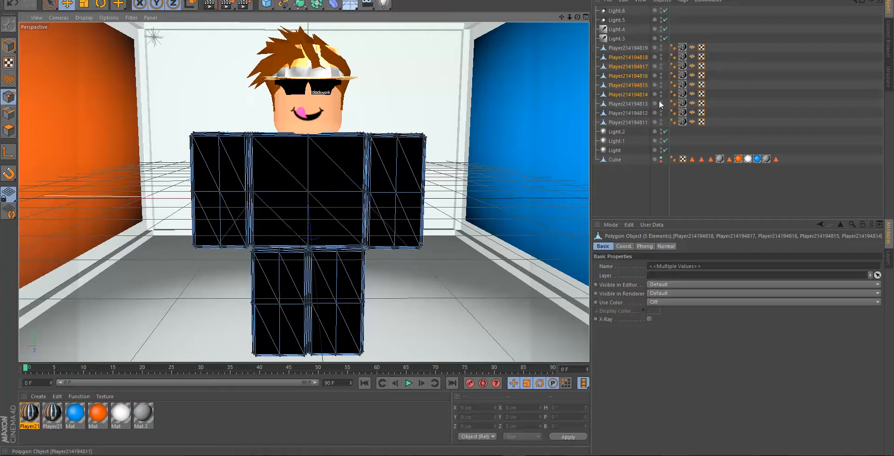
- Delete the Normal tags from the torso, arms and legs, return to model mode and clear the selection
{"action": "left_click", "coordinate": [692, 58]}
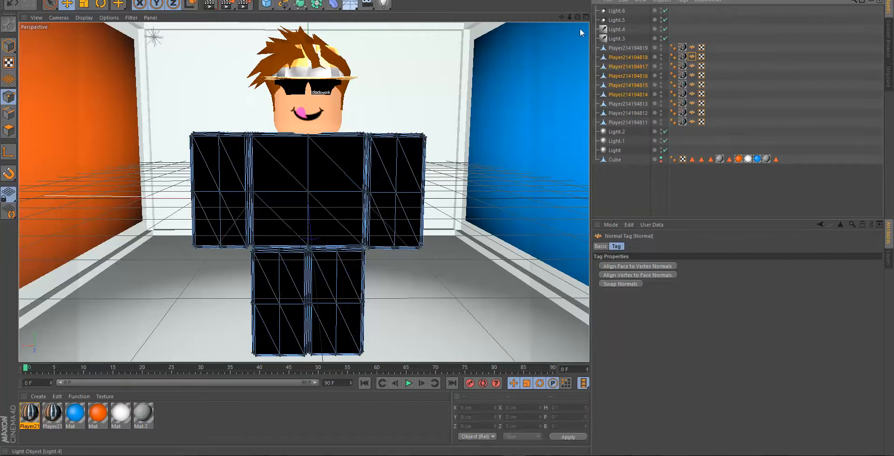
{"action": "left_click", "coordinate": [692, 94], "text": "shift"}
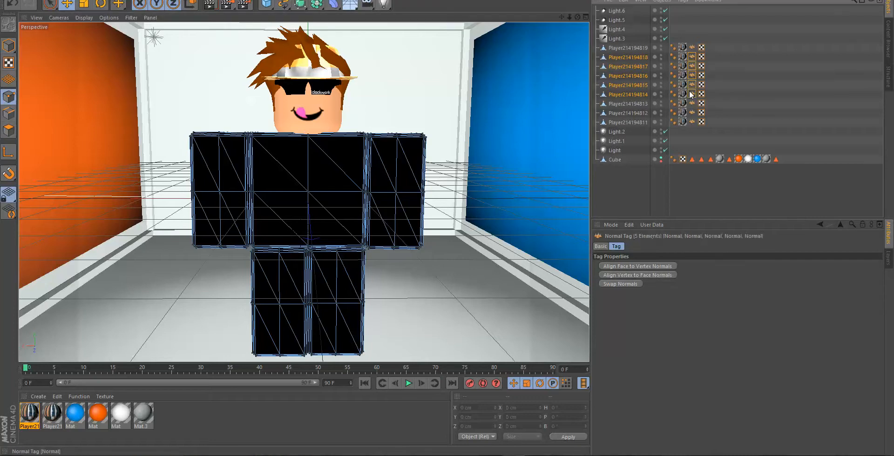
{"action": "key", "text": "Delete"}
{"action": "left_click", "coordinate": [9, 46]}
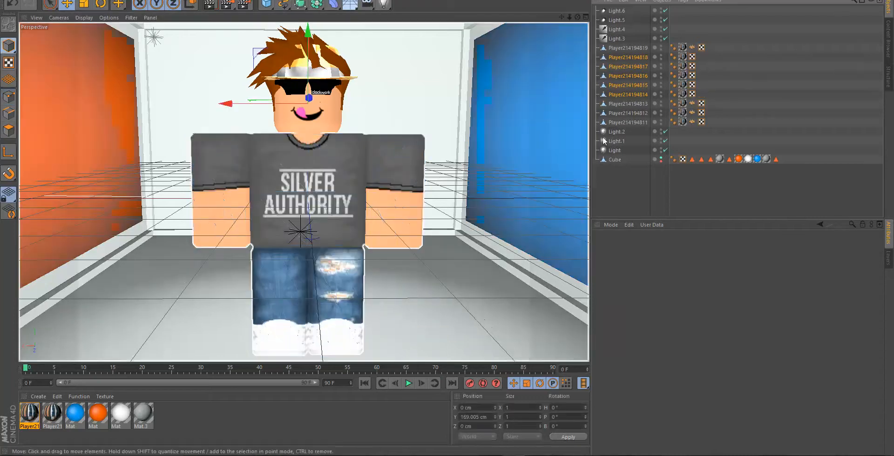
{"action": "left_click", "coordinate": [624, 185]}
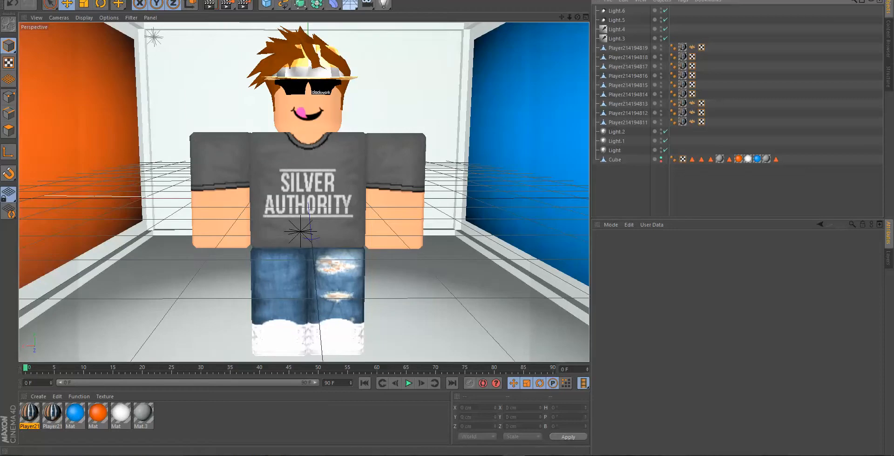
- Merge the Bones (2) C4D file from the Bones C4D folder in Downloads into the scene
{"action": "left_click", "coordinate": [9, 1]}
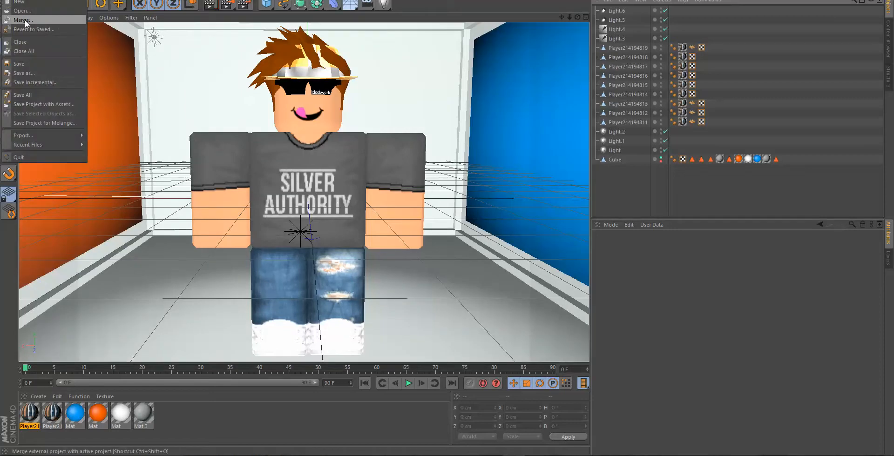
{"action": "left_click", "coordinate": [24, 19]}
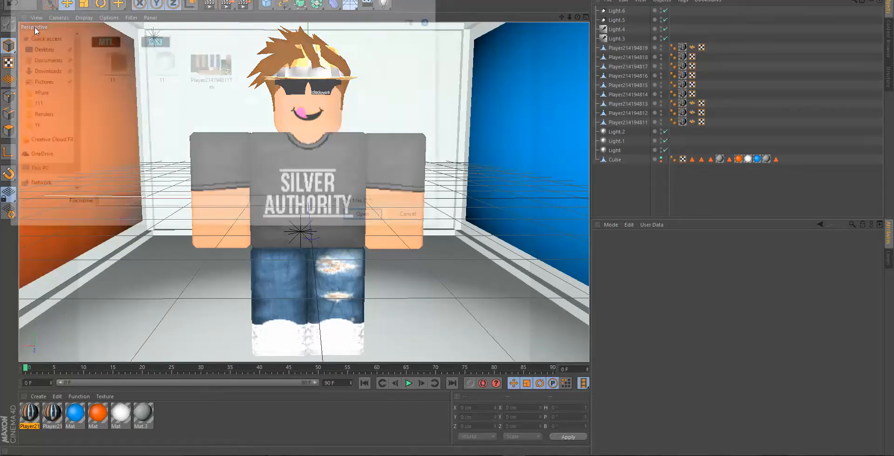
{"action": "left_click", "coordinate": [42, 70]}
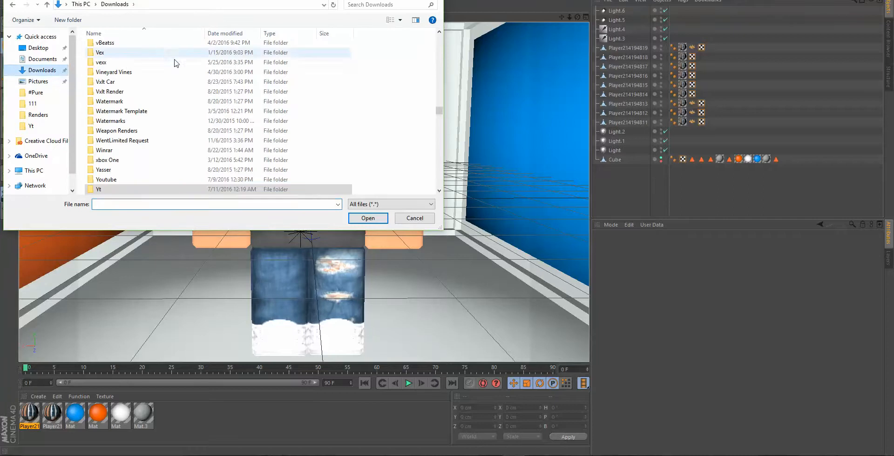
{"action": "scroll", "coordinate": [175, 65], "scroll_direction": "down", "scroll_amount": 15}
{"action": "scroll", "coordinate": [173, 70], "scroll_direction": "up", "scroll_amount": 12}
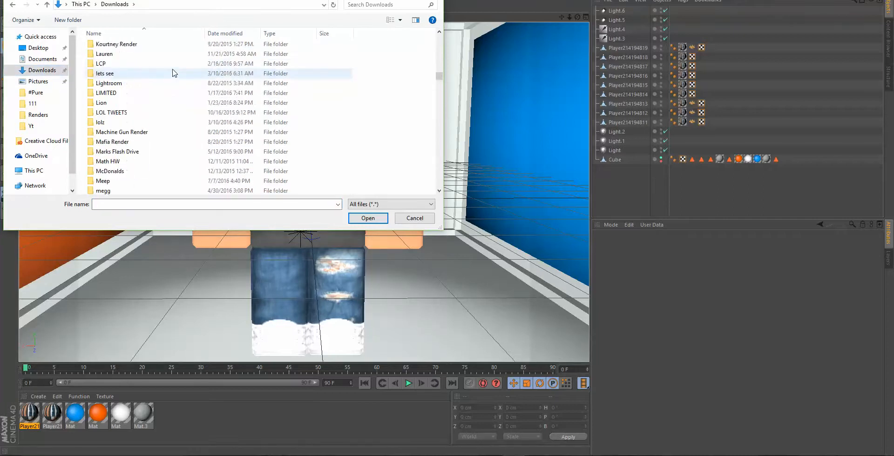
{"action": "scroll", "coordinate": [172, 71], "scroll_direction": "up", "scroll_amount": 6}
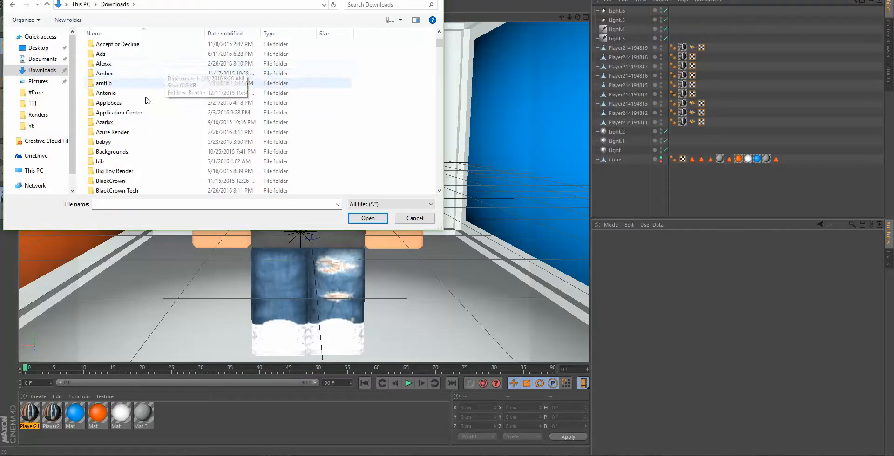
{"action": "scroll", "coordinate": [139, 140], "scroll_direction": "down", "scroll_amount": 1}
{"action": "double_click", "coordinate": [114, 189]}
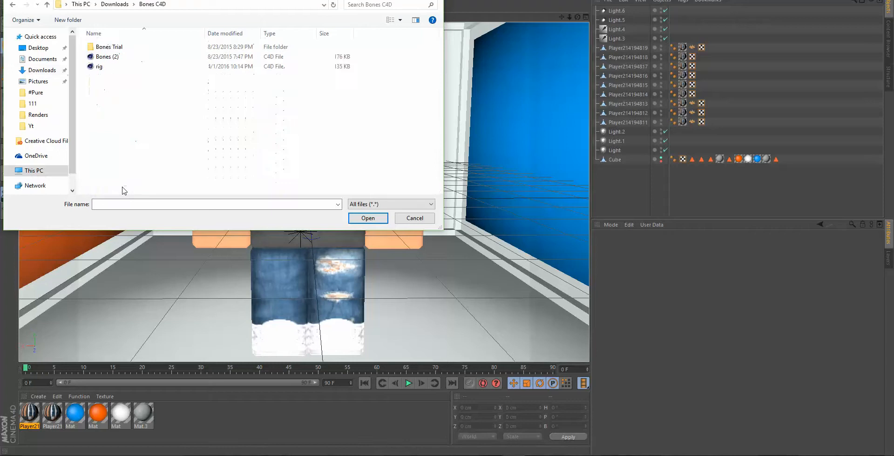
{"action": "left_click", "coordinate": [108, 58]}
{"action": "double_click", "coordinate": [108, 61]}
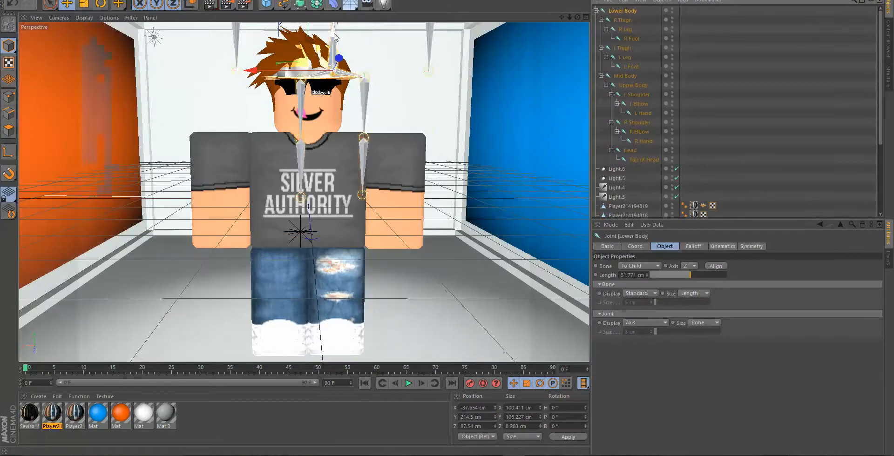
- Position the Lower Body bone rig inside the character at about X 1.3 cm, Y -81.2 cm and Z -0.3 cm, and deselect it
{"action": "left_click_drag", "start_coordinate": [331, 37], "coordinate": [315, 218]}
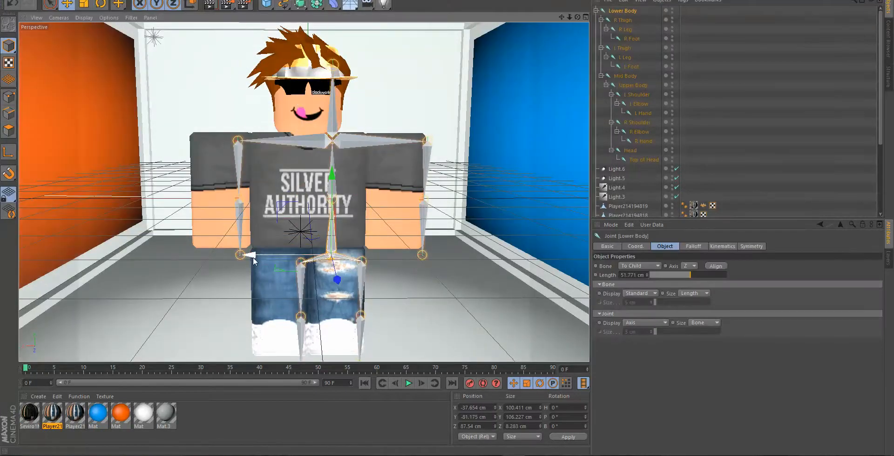
{"action": "left_click_drag", "start_coordinate": [252, 257], "coordinate": [228, 261]}
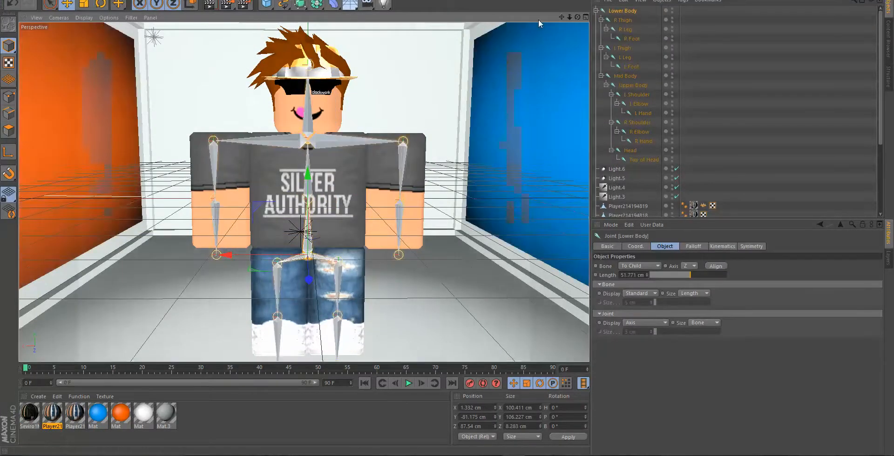
{"action": "left_click_drag", "start_coordinate": [570, 18], "coordinate": [445, 29]}
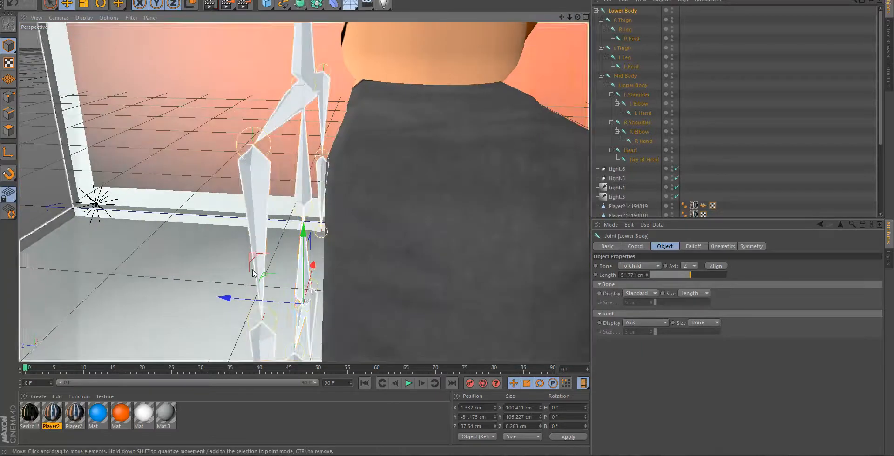
{"action": "left_click_drag", "start_coordinate": [227, 300], "coordinate": [329, 309]}
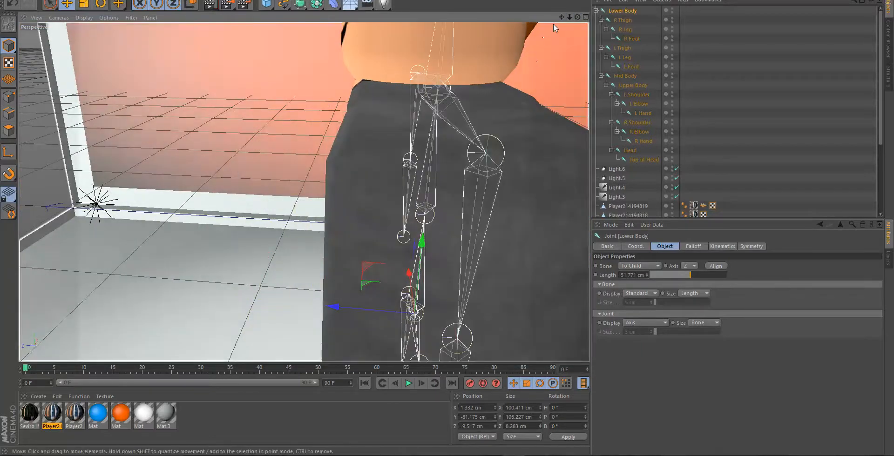
{"action": "left_click_drag", "start_coordinate": [562, 17], "coordinate": [533, 18]}
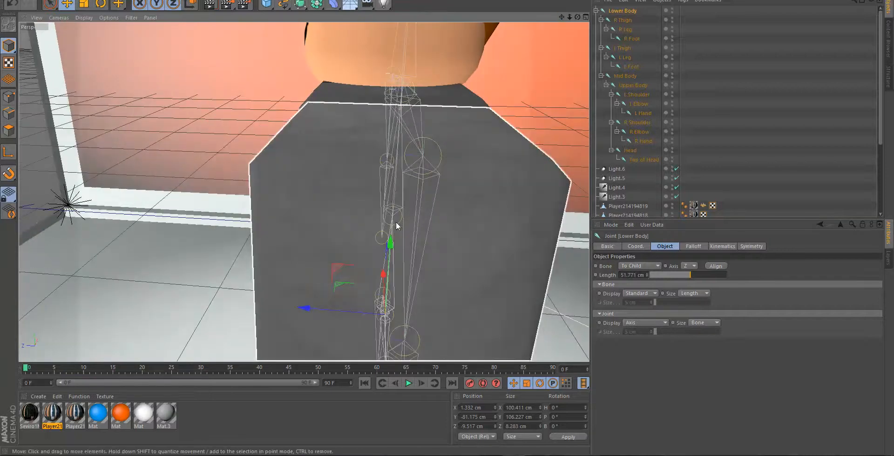
{"action": "left_click_drag", "start_coordinate": [318, 309], "coordinate": [294, 307]}
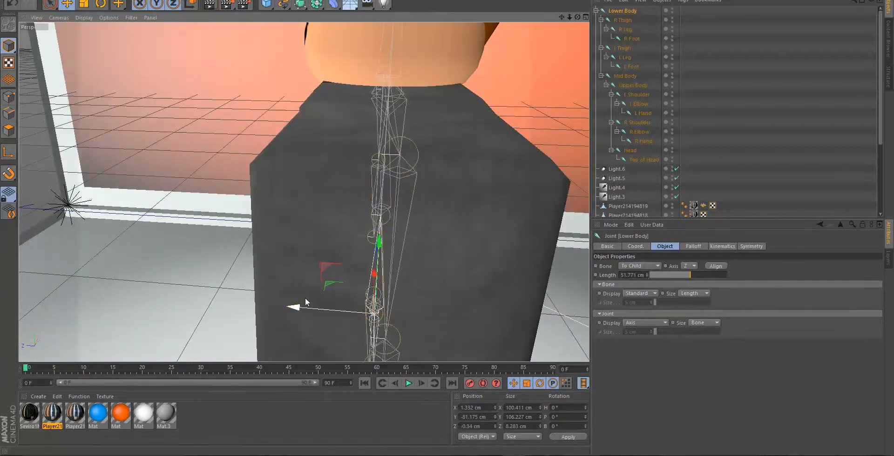
{"action": "left_click_drag", "start_coordinate": [577, 17], "coordinate": [658, 2]}
{"action": "mouse_move", "coordinate": [575, 18]}
{"action": "left_mouse_down"}
{"action": "mouse_move", "coordinate": [579, 30]}
{"action": "mouse_move", "coordinate": [572, 18]}
{"action": "left_mouse_up"}
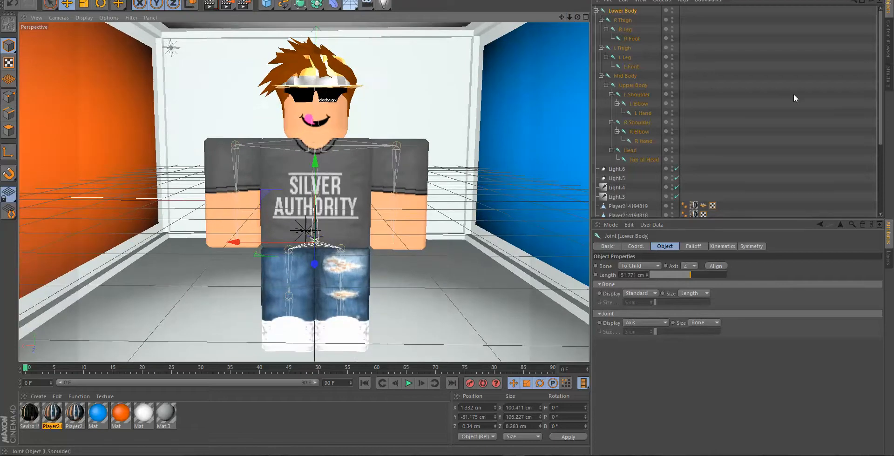
{"action": "left_click", "coordinate": [794, 93]}
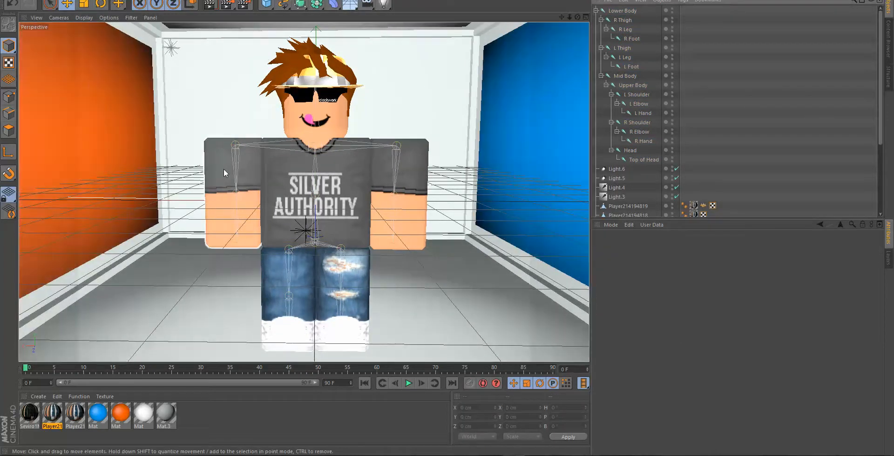
- Bind the character's right arm mesh to the R Shoulder, R Elbow and R Hand joints
{"action": "left_click", "coordinate": [224, 168]}
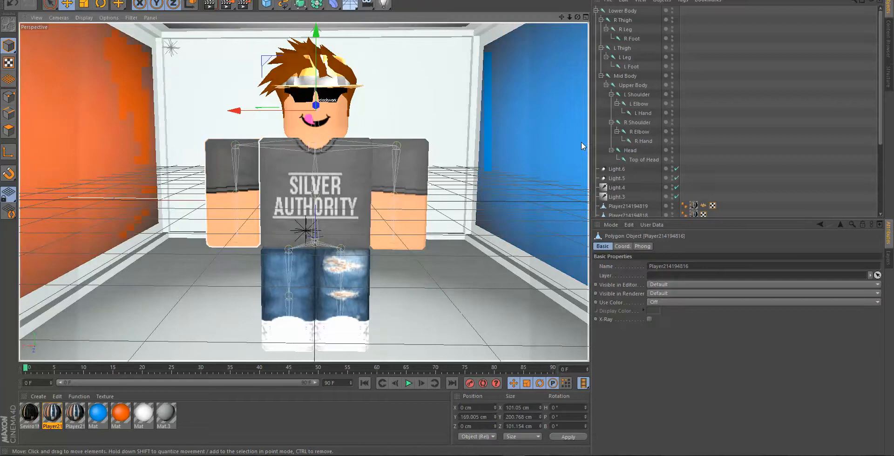
{"action": "scroll", "coordinate": [647, 102], "scroll_direction": "down", "scroll_amount": 5}
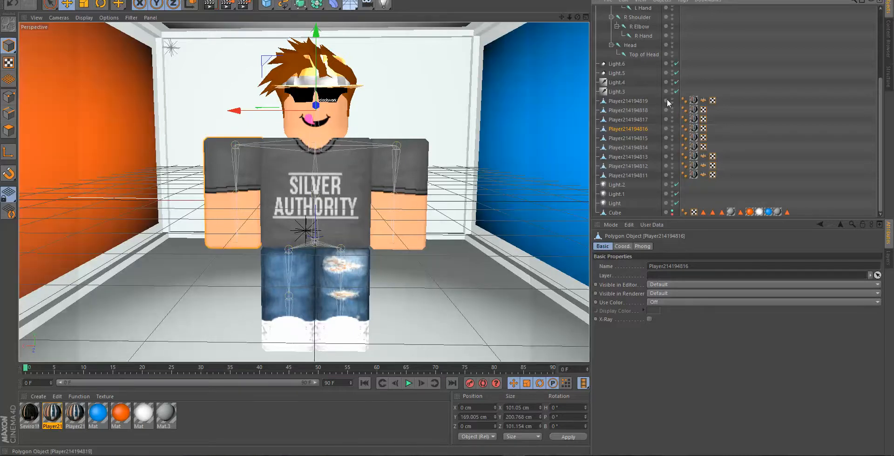
{"action": "scroll", "coordinate": [605, 65], "scroll_direction": "up", "scroll_amount": 3}
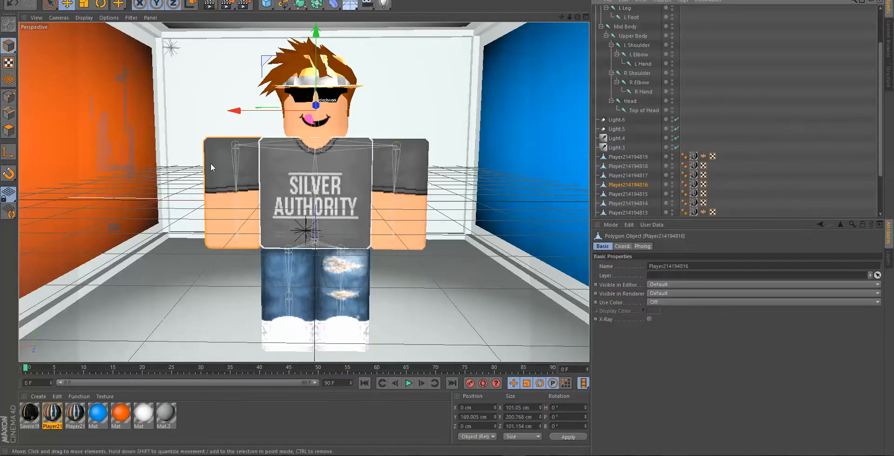
{"action": "left_click", "coordinate": [638, 73], "text": "ctrl"}
{"action": "left_click", "coordinate": [640, 83], "text": "ctrl"}
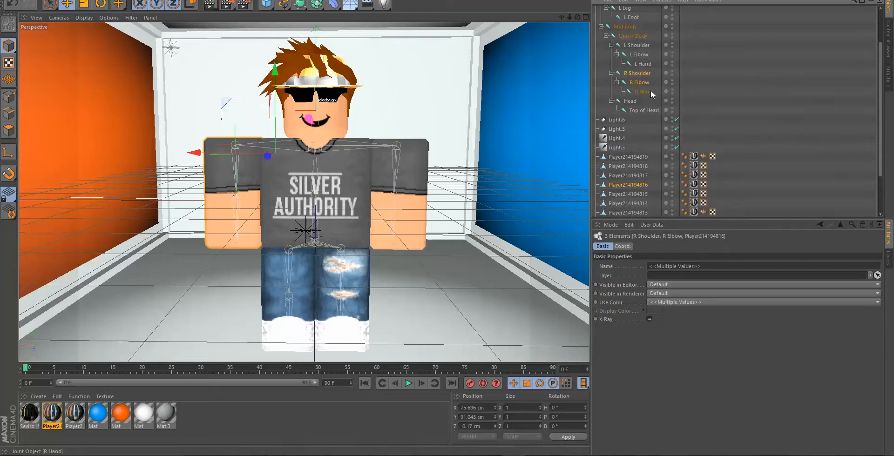
{"action": "left_click", "coordinate": [644, 91], "text": "ctrl"}
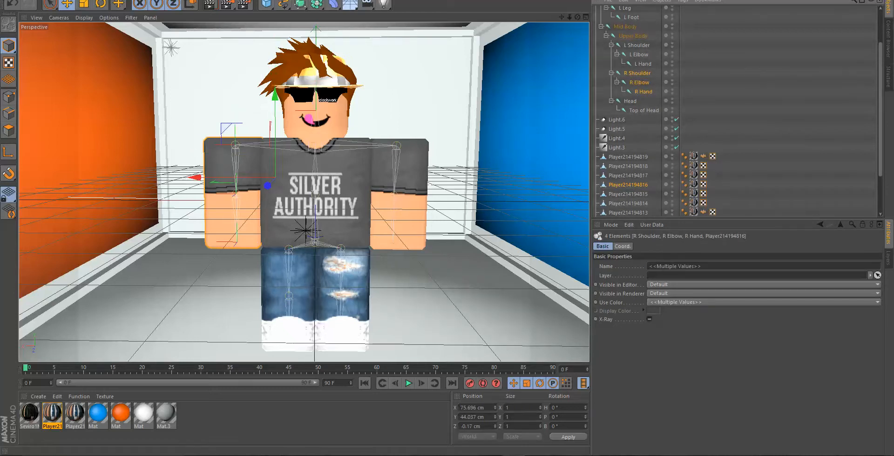
{"action": "left_click", "coordinate": [270, 0]}
{"action": "mouse_move", "coordinate": [309, 11]}
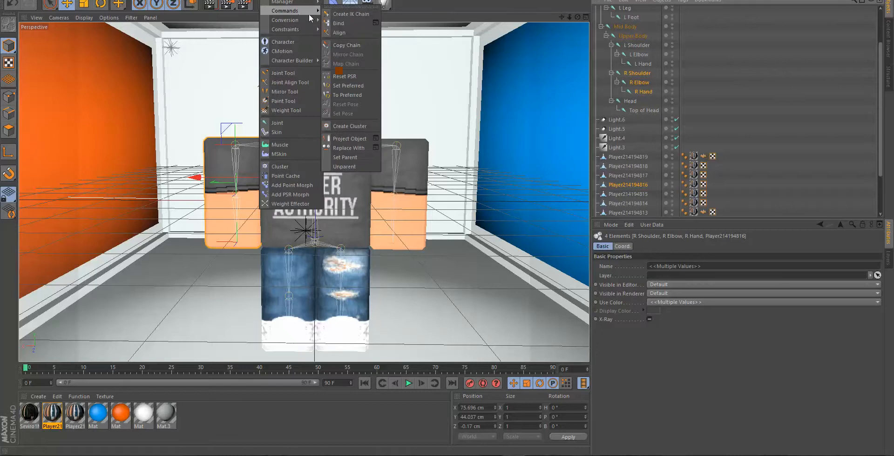
{"action": "left_click", "coordinate": [340, 24]}
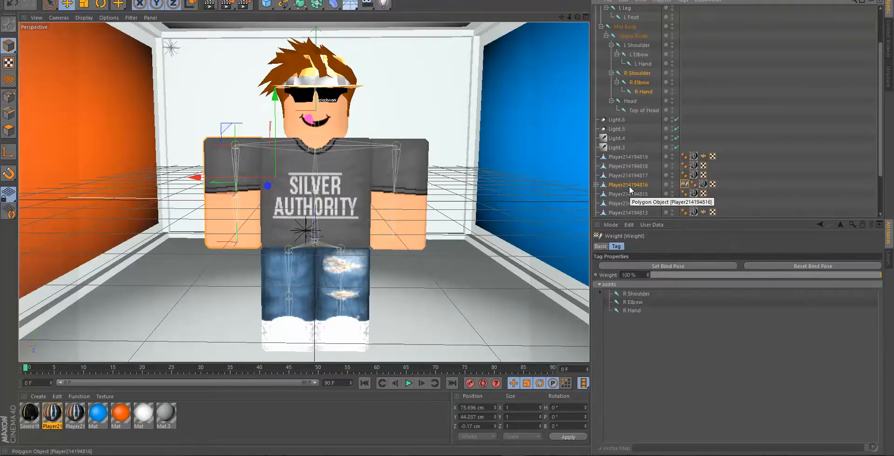
- Rotate the R Elbow joint to a pitch of about 38° to bend the bound arm
{"action": "left_click", "coordinate": [641, 82]}
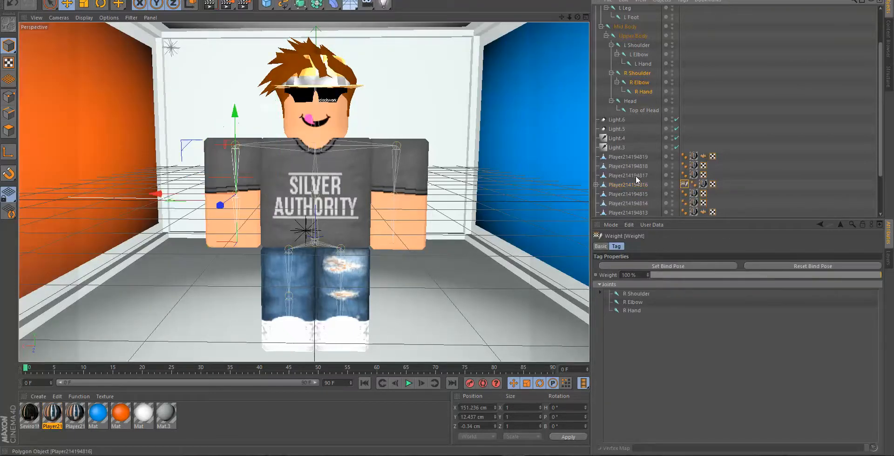
{"action": "left_click", "coordinate": [641, 73]}
{"action": "left_click", "coordinate": [641, 74], "text": "ctrl"}
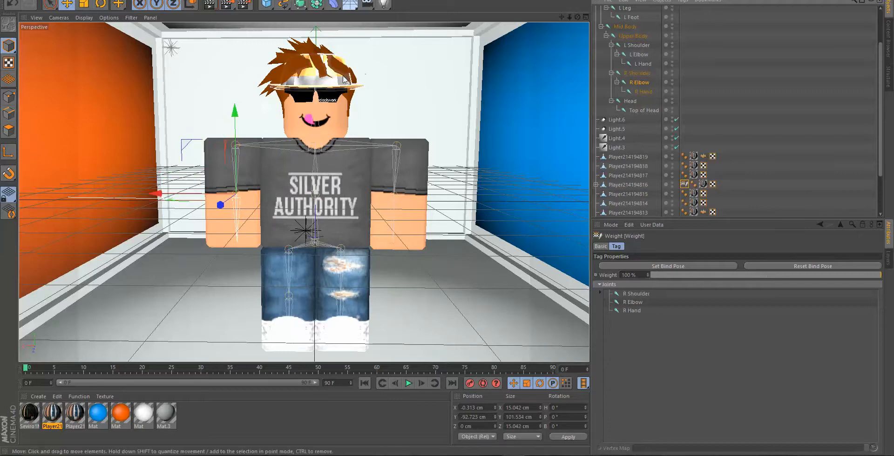
{"action": "left_click", "coordinate": [101, 4]}
{"action": "left_click_drag", "start_coordinate": [229, 183], "coordinate": [219, 135]}
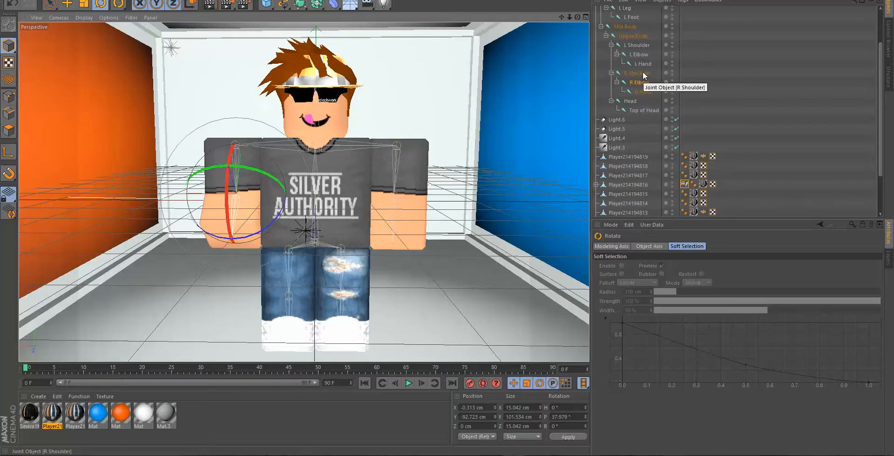
- Rotate the R Shoulder joint to a bank of about -8.5° and raise it to about Y 6.5 cm
{"action": "left_click", "coordinate": [641, 73], "text": "ctrl"}
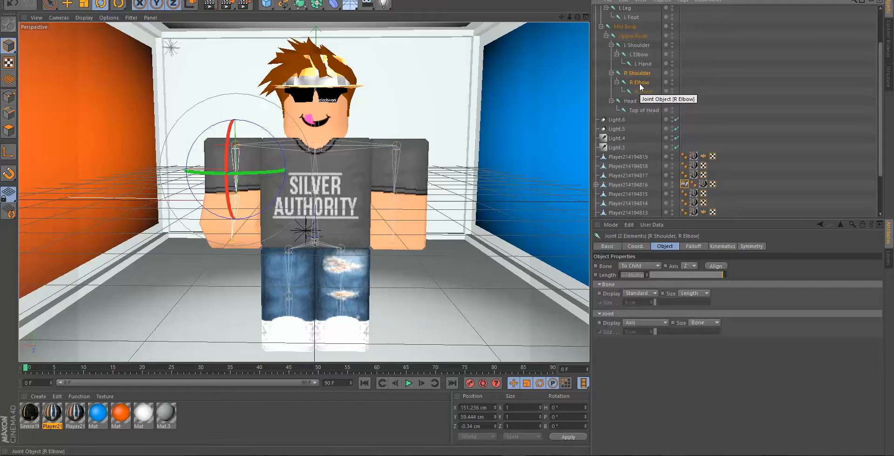
{"action": "left_click", "coordinate": [641, 83], "text": "ctrl"}
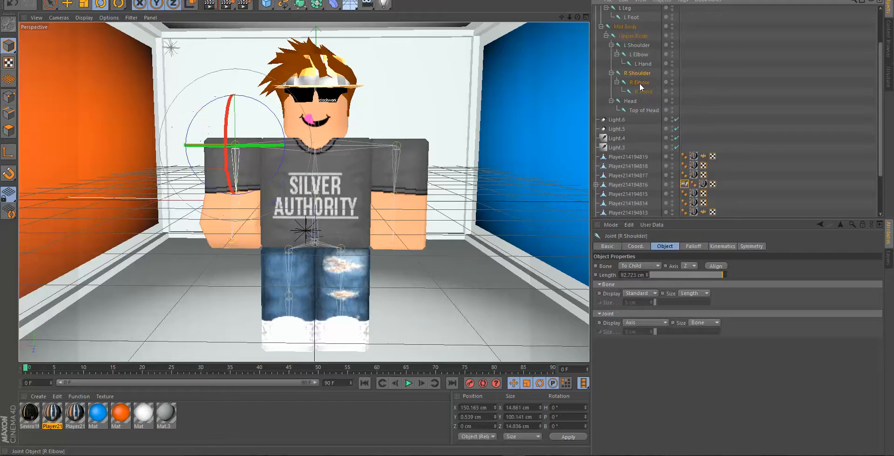
{"action": "left_click_drag", "start_coordinate": [278, 141], "coordinate": [287, 144]}
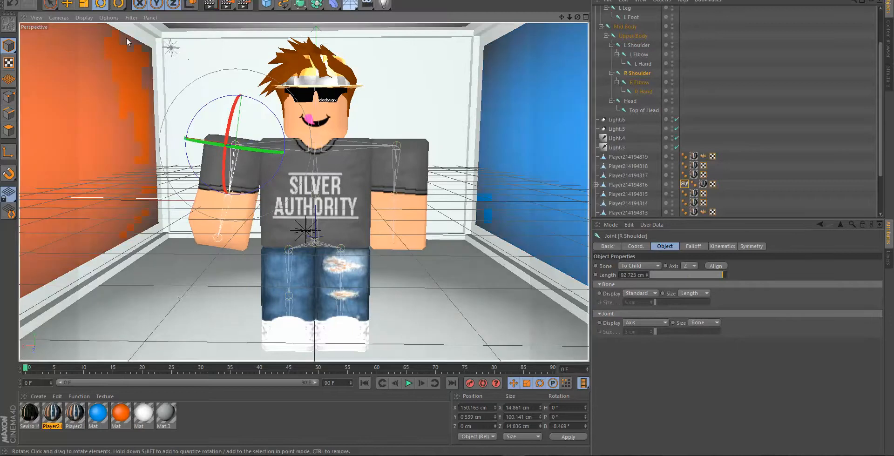
{"action": "key", "text": "e"}
{"action": "left_click_drag", "start_coordinate": [247, 77], "coordinate": [246, 74]}
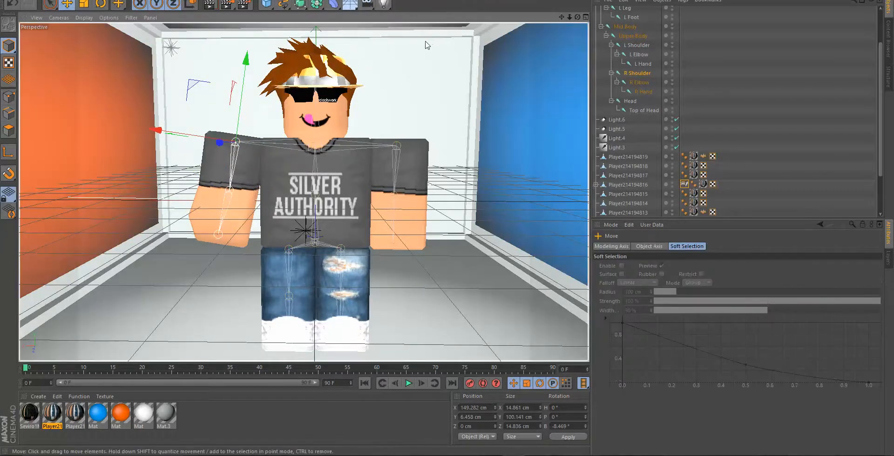
- Bind the character's left arm mesh to the L Shoulder, L Elbow and L Hand joints
{"action": "left_click", "coordinate": [391, 174]}
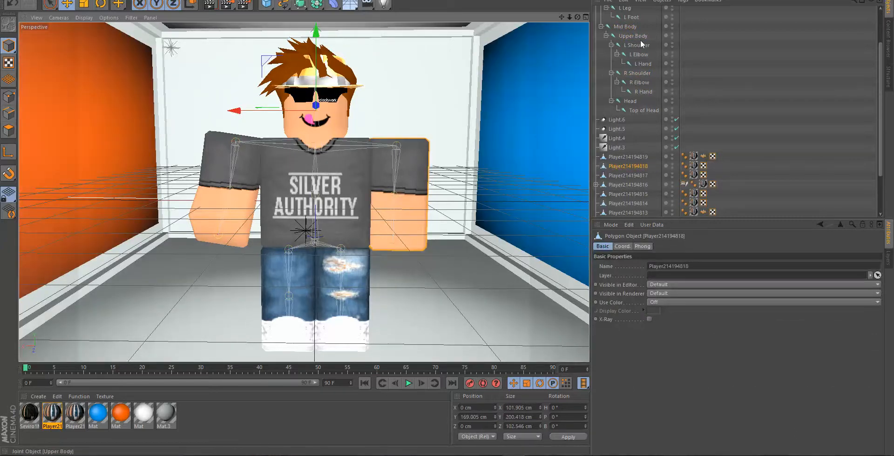
{"action": "left_click", "coordinate": [638, 45], "text": "ctrl"}
{"action": "left_click", "coordinate": [638, 55], "text": "ctrl"}
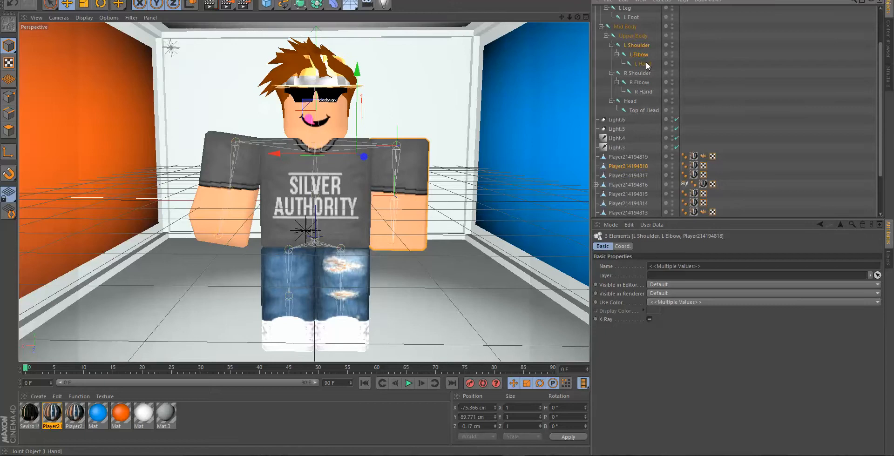
{"action": "left_click", "coordinate": [645, 63], "text": "ctrl"}
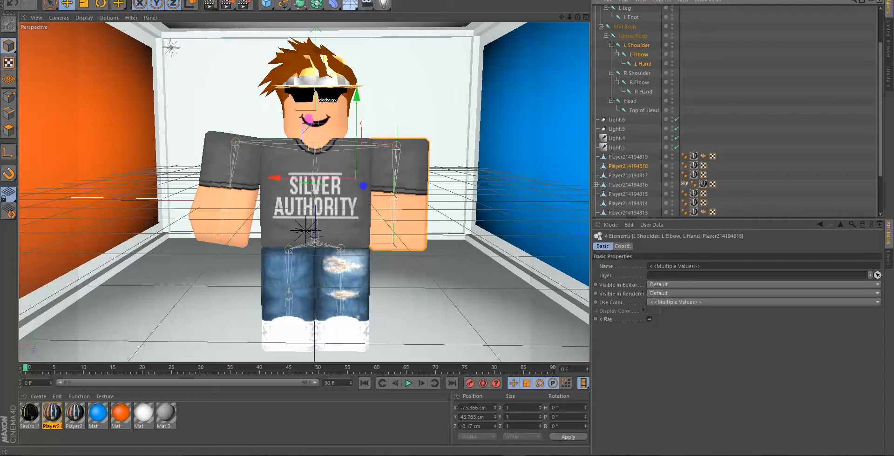
{"action": "left_click", "coordinate": [272, 0]}
{"action": "mouse_move", "coordinate": [312, 10]}
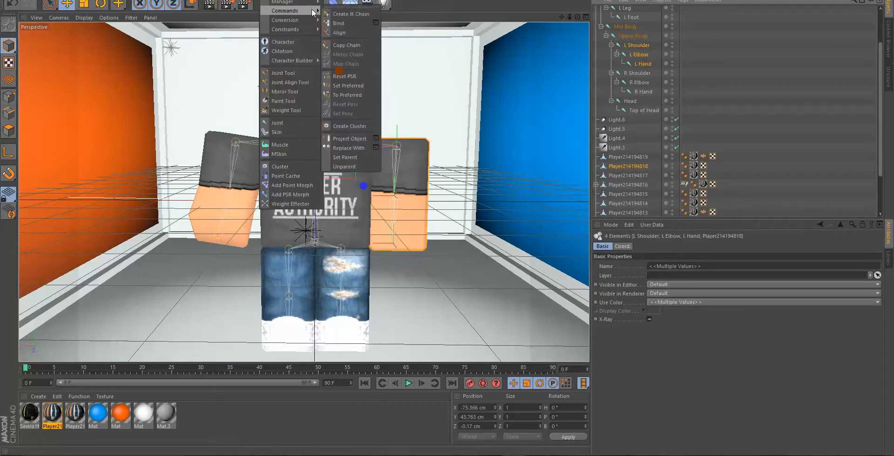
{"action": "left_click", "coordinate": [352, 25]}
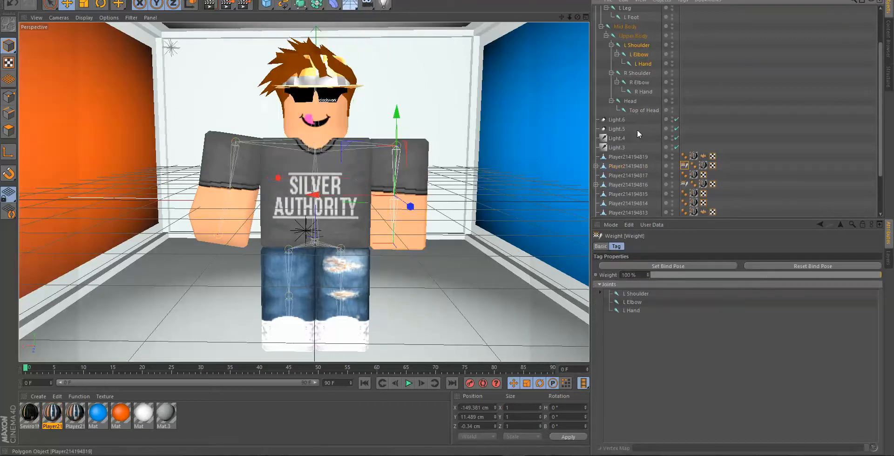
- Rotate the L Shoulder joint to a bank of about 8.7° and raise it to about Y 7.8 cm
{"action": "left_click", "coordinate": [638, 45]}
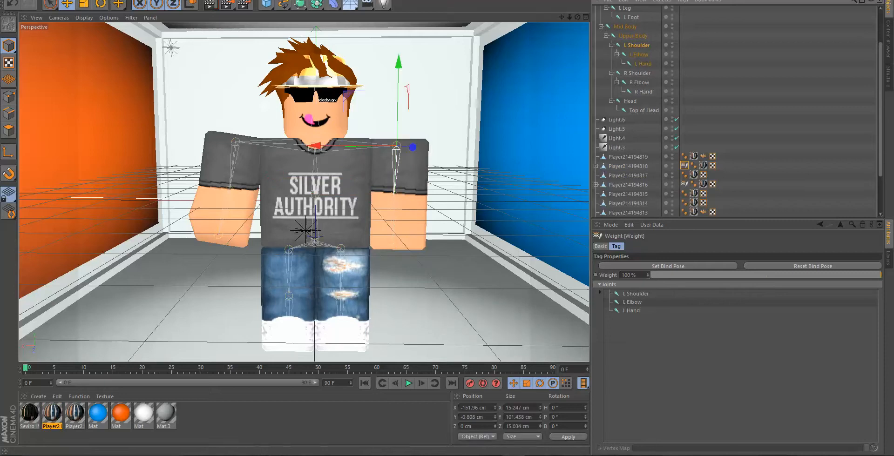
{"action": "left_click", "coordinate": [101, 4]}
{"action": "left_click_drag", "start_coordinate": [440, 131], "coordinate": [439, 127]}
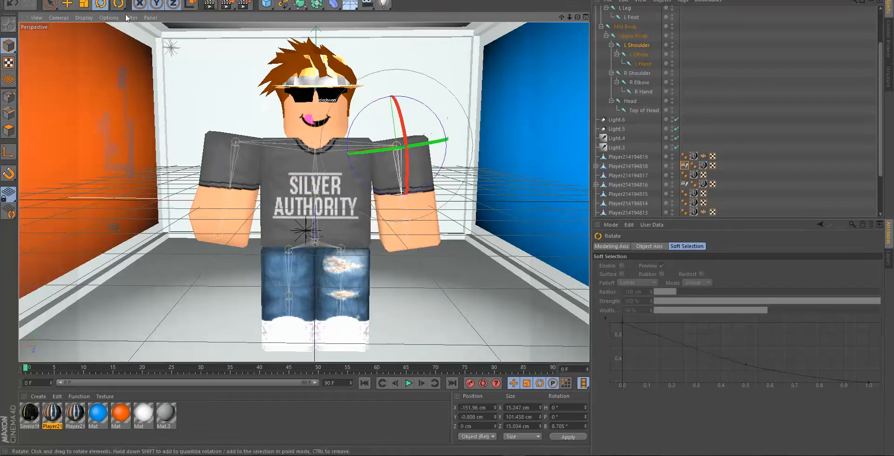
{"action": "left_click", "coordinate": [67, 4]}
{"action": "left_click_drag", "start_coordinate": [393, 80], "coordinate": [390, 59]}
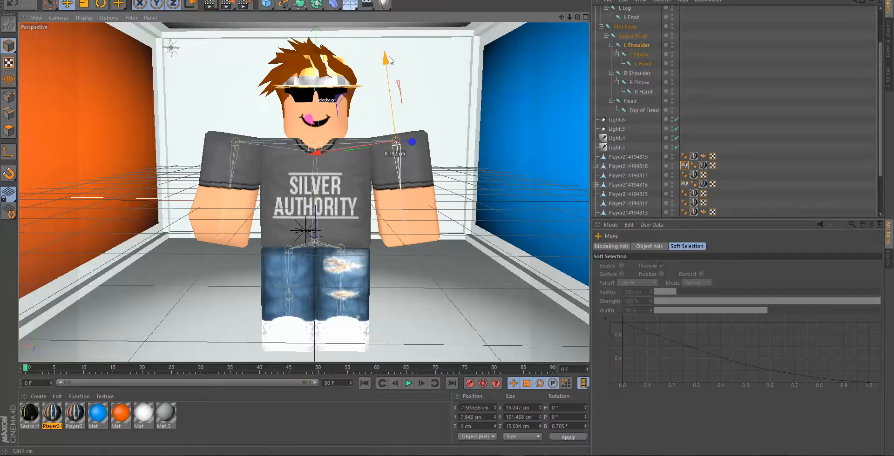
- Rotate the L Elbow joint to a bank of about -19.3° to bend the left forearm inward
{"action": "left_click", "coordinate": [636, 54]}
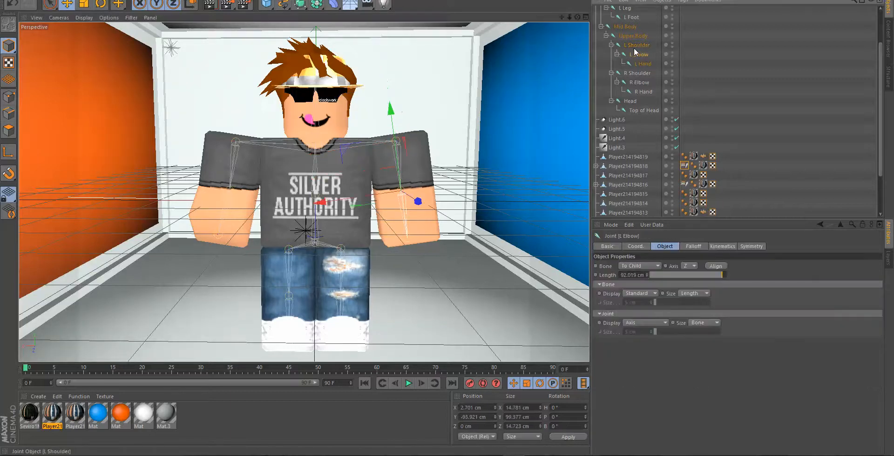
{"action": "key", "text": "r"}
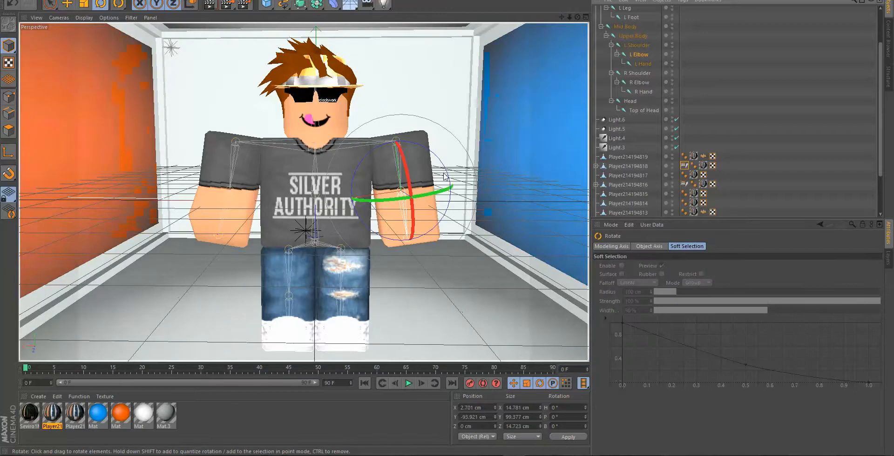
{"action": "left_click_drag", "start_coordinate": [447, 172], "coordinate": [461, 182]}
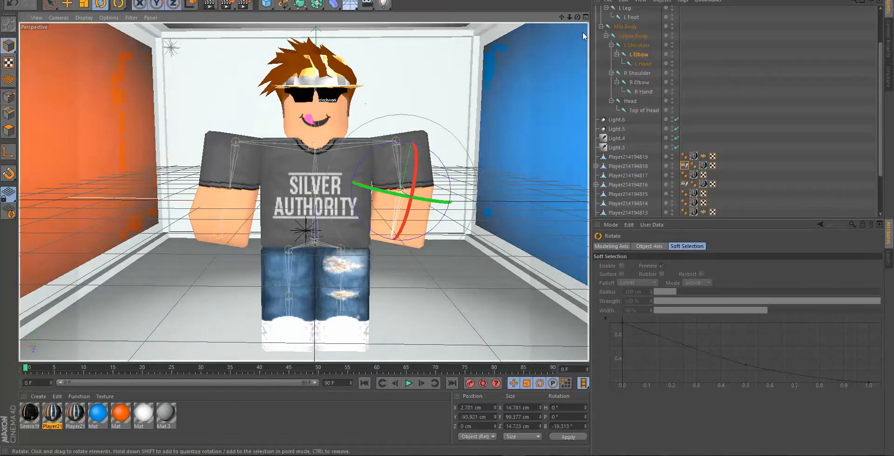
- Bind the character's right leg mesh to the R Thigh, R Leg and R Foot joints
{"action": "left_click_drag", "start_coordinate": [569, 18], "coordinate": [576, 18]}
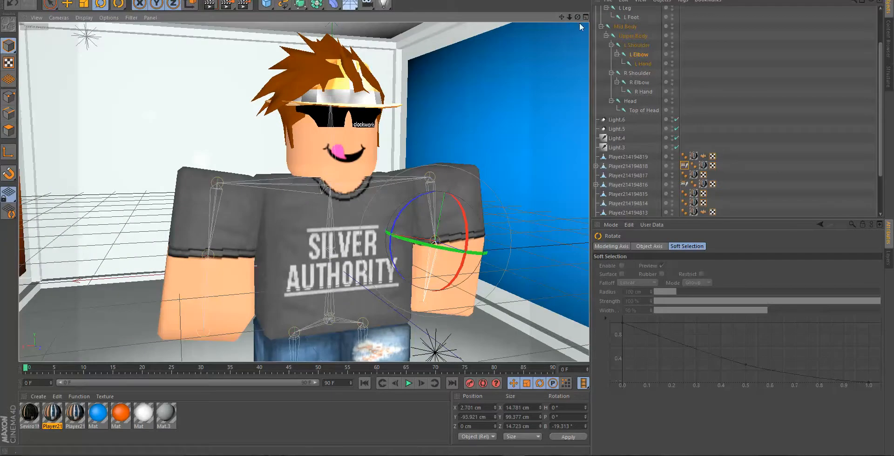
{"action": "left_click_drag", "start_coordinate": [574, 19], "coordinate": [558, 4]}
{"action": "left_click", "coordinate": [306, 267]}
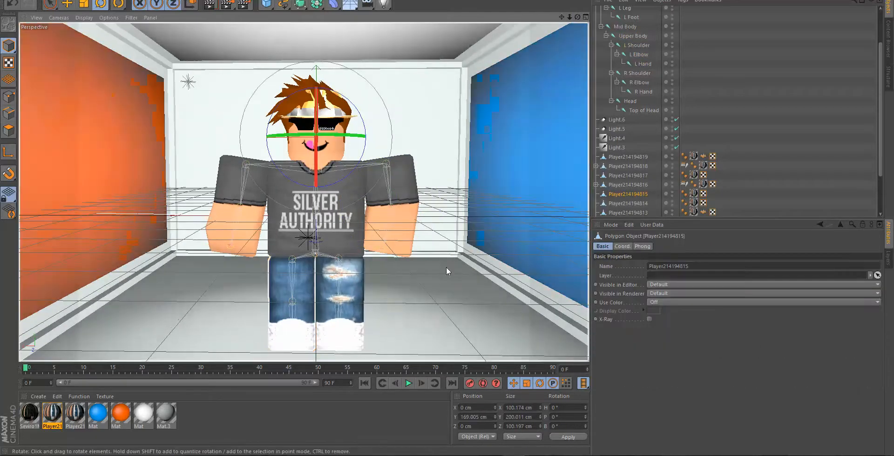
{"action": "scroll", "coordinate": [666, 73], "scroll_direction": "up", "scroll_amount": 3}
{"action": "left_click", "coordinate": [626, 20], "text": "ctrl"}
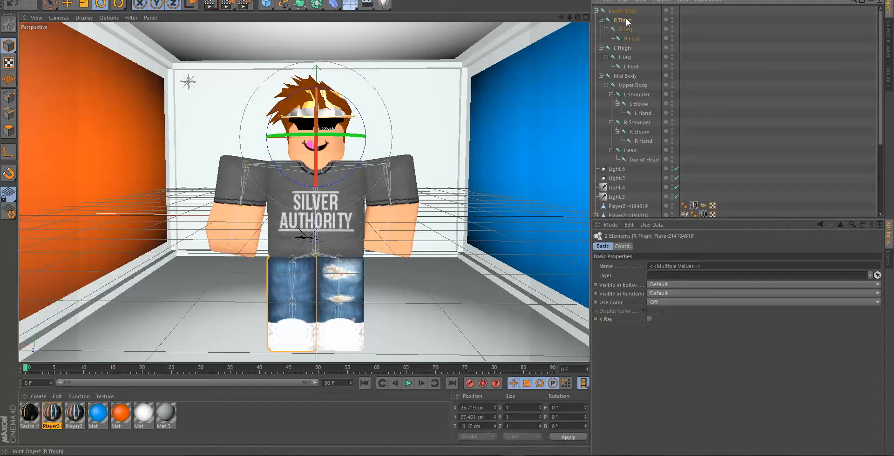
{"action": "left_click", "coordinate": [630, 29], "text": "ctrl"}
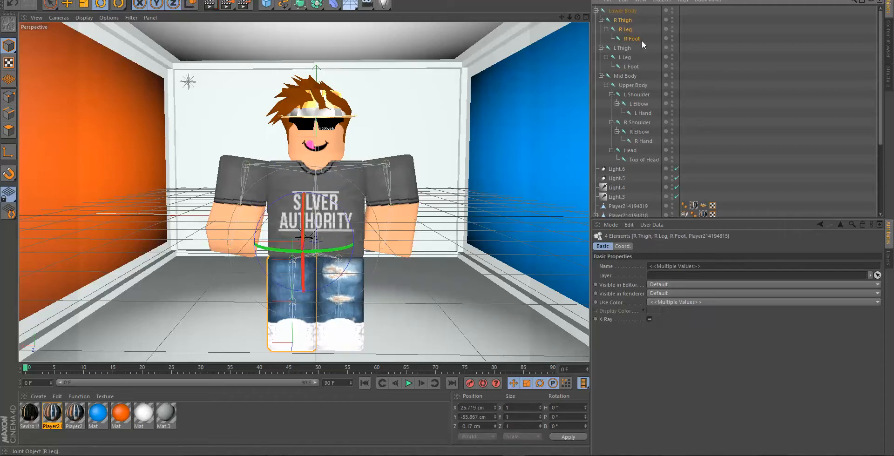
{"action": "left_click", "coordinate": [276, 0]}
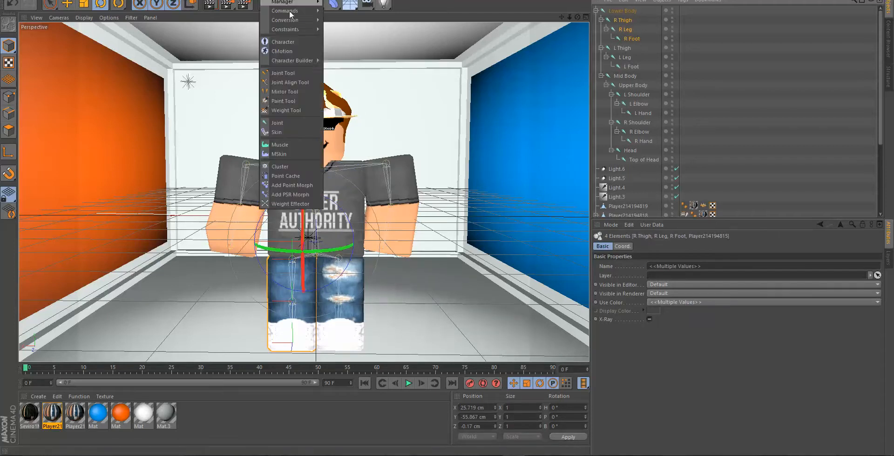
{"action": "mouse_move", "coordinate": [285, 11]}
{"action": "left_click", "coordinate": [346, 23]}
- Rotate the R Thigh joint to a bank of about -7.1° to swing the right leg outward
{"action": "scroll", "coordinate": [637, 180], "scroll_direction": "down", "scroll_amount": 5}
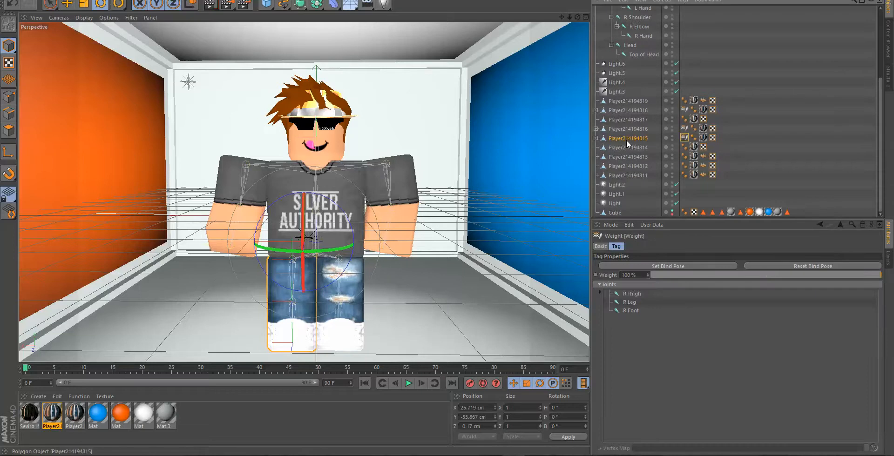
{"action": "scroll", "coordinate": [630, 131], "scroll_direction": "up", "scroll_amount": 5}
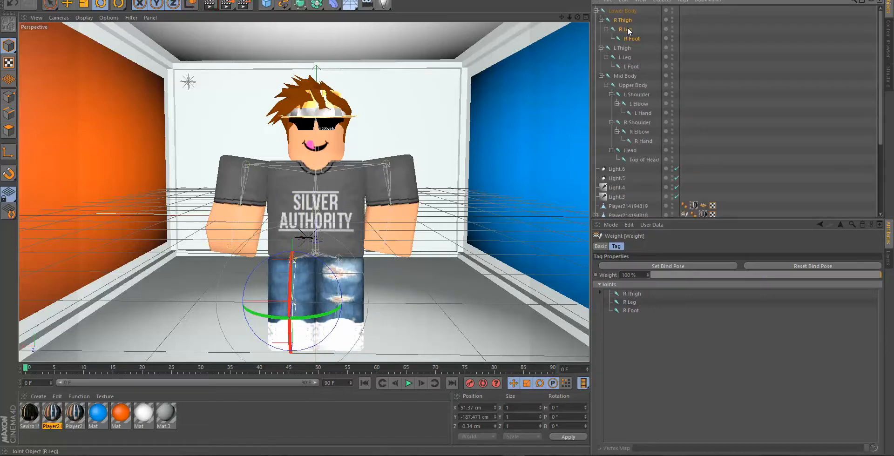
{"action": "left_click", "coordinate": [350, 212]}
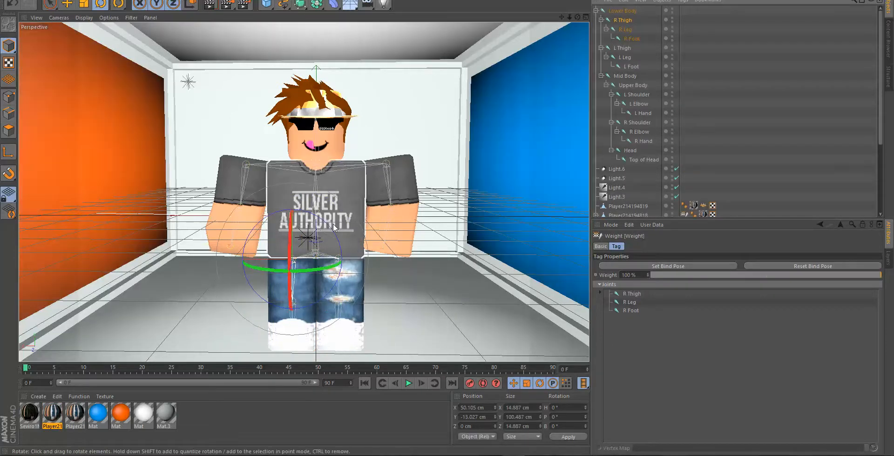
{"action": "left_click_drag", "start_coordinate": [333, 227], "coordinate": [345, 220]}
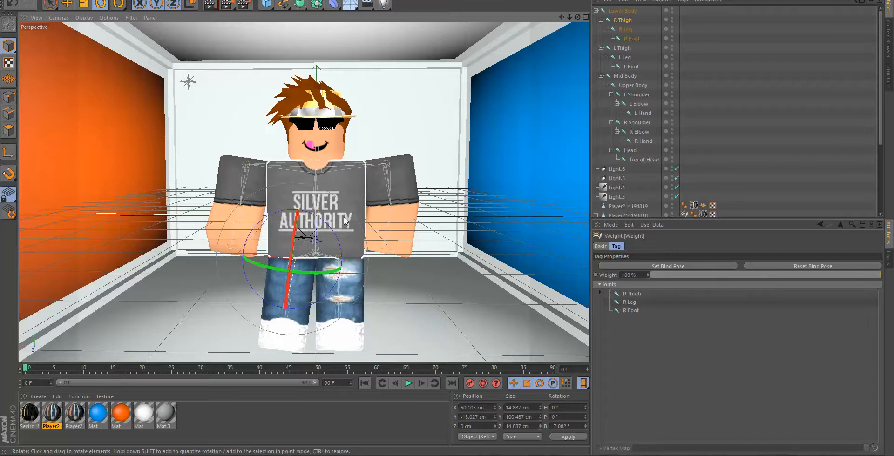
- Frame the posed character from the front, test-render it in the Picture Viewer and close the viewer
{"action": "left_click_drag", "start_coordinate": [577, 19], "coordinate": [560, 26]}
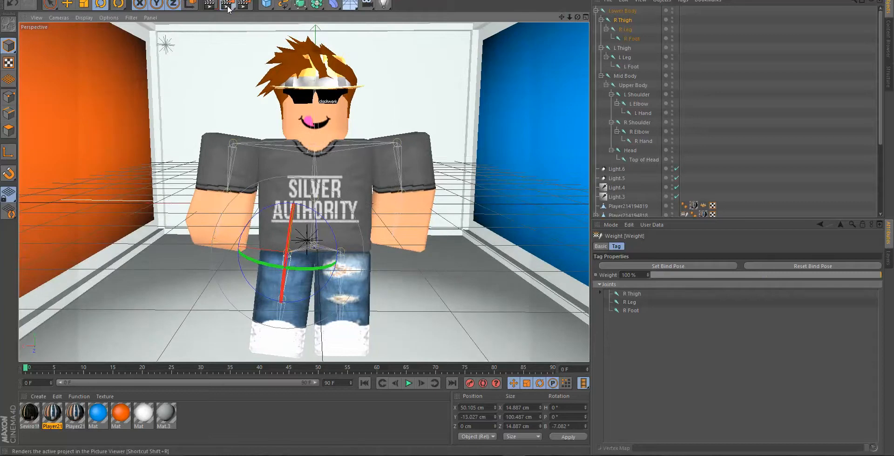
{"action": "left_click", "coordinate": [228, 9]}
{"action": "left_click", "coordinate": [229, 8]}
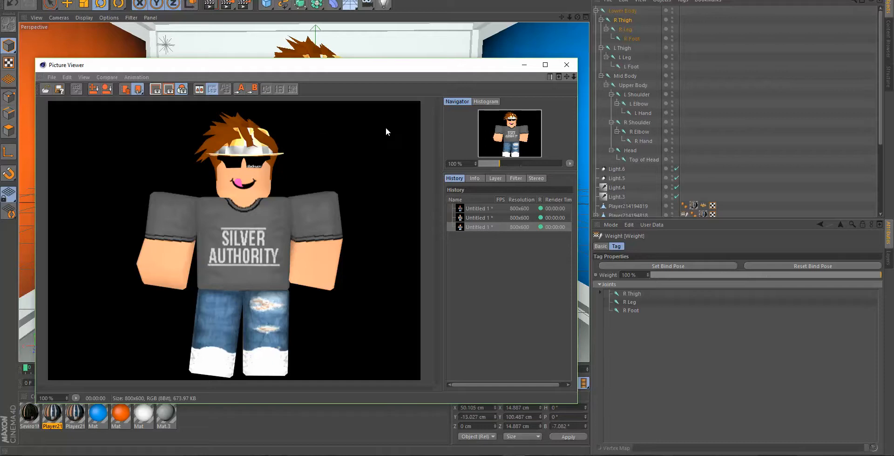
{"action": "left_click", "coordinate": [566, 64]}
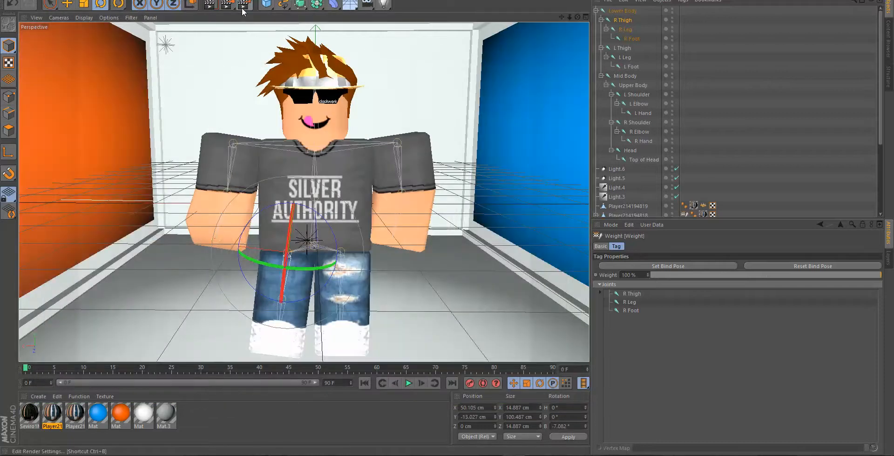
- Enable the alpha channel and set the image format to PNG in the render save settings
{"action": "left_click", "coordinate": [243, 6]}
{"action": "left_click", "coordinate": [75, 20]}
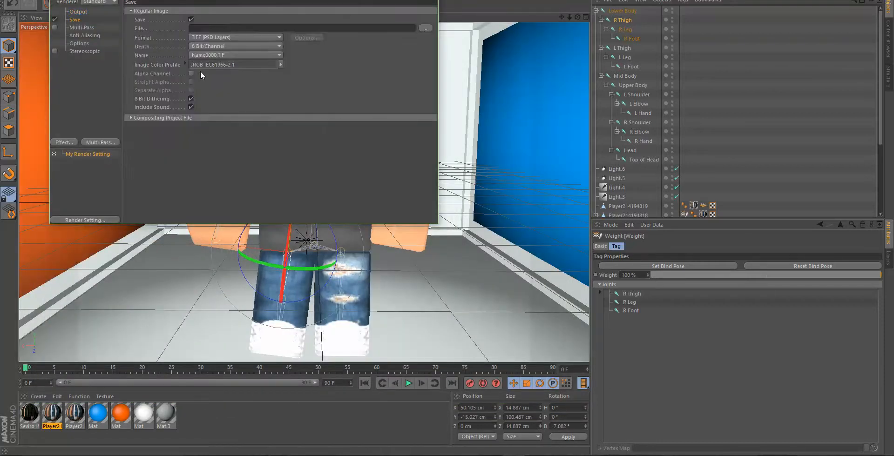
{"action": "left_click", "coordinate": [191, 74]}
{"action": "left_click", "coordinate": [198, 41]}
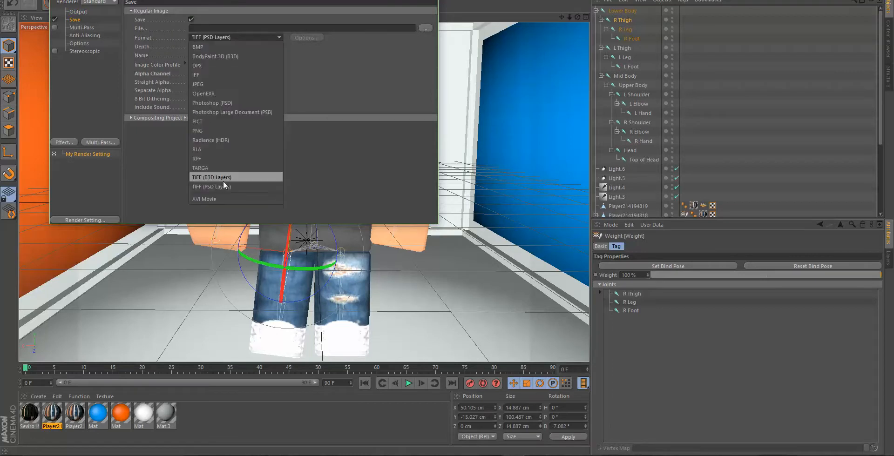
{"action": "left_click", "coordinate": [210, 134]}
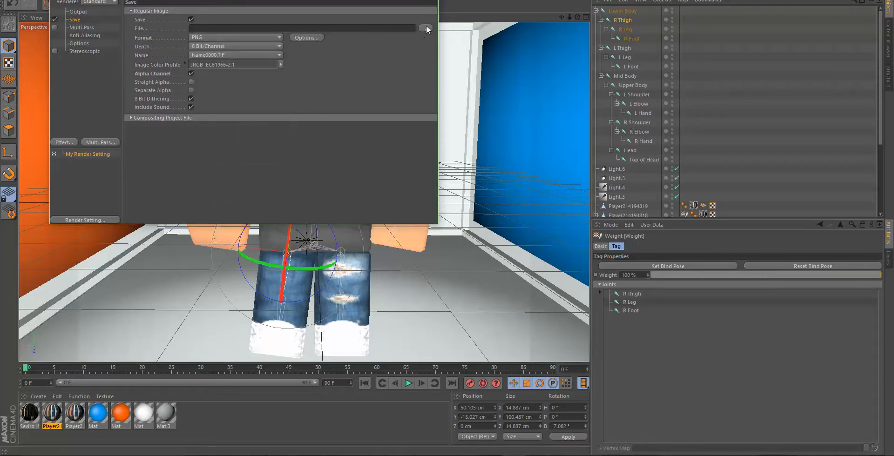
- Set the render output file to YouTube in the Renders folder inside Downloads
{"action": "left_click", "coordinate": [425, 29]}
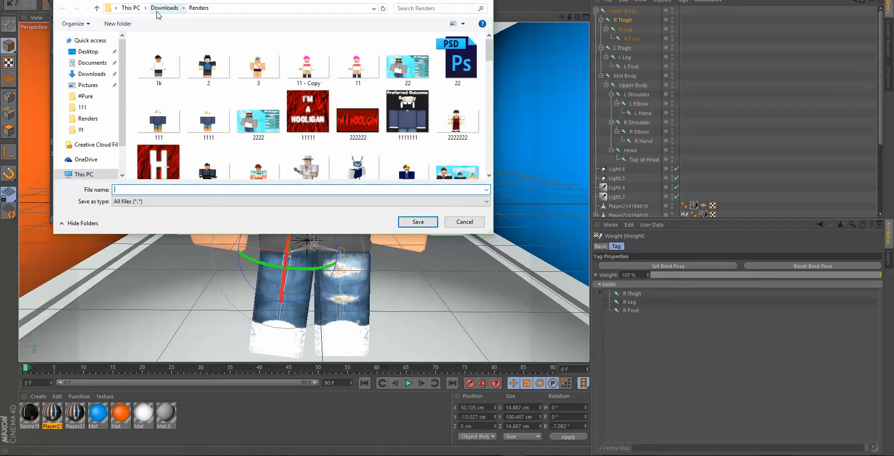
{"action": "type", "text": "YouTube"}
{"action": "key", "text": "Return"}
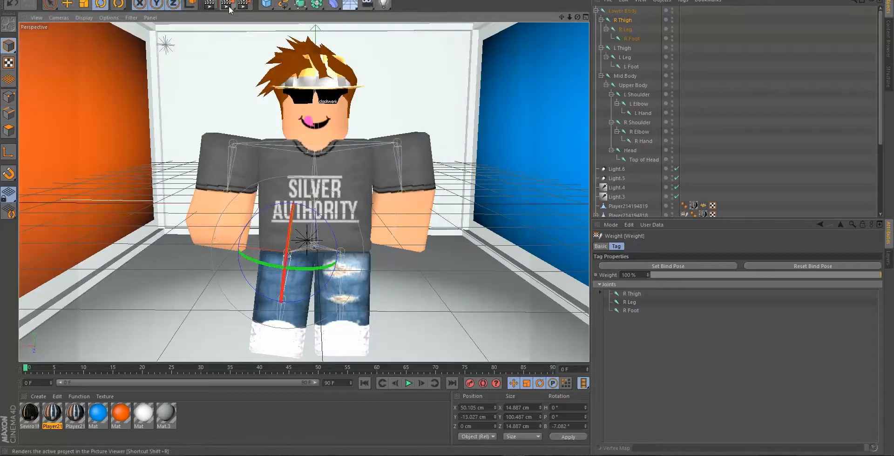
- Render the posed character to YouTube.png in the Picture Viewer, close the viewer and render it again
{"action": "left_click", "coordinate": [232, 10]}
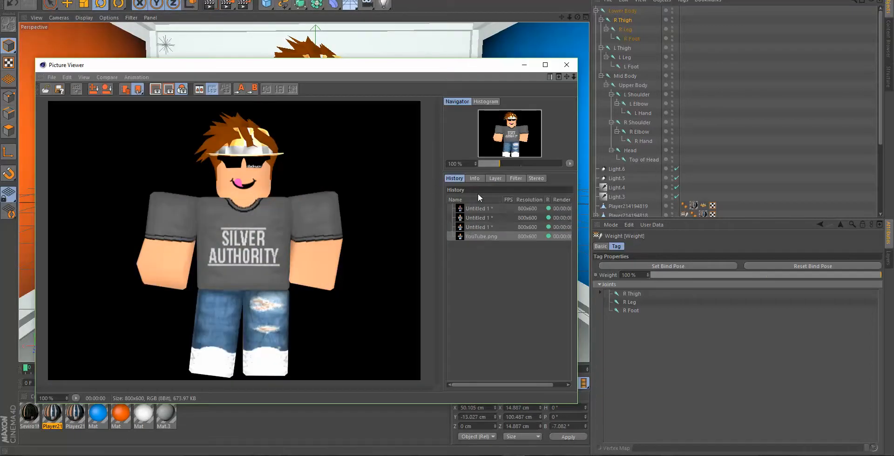
{"action": "left_click", "coordinate": [566, 65]}
{"action": "scroll", "coordinate": [661, 149], "scroll_direction": "down", "scroll_amount": 4}
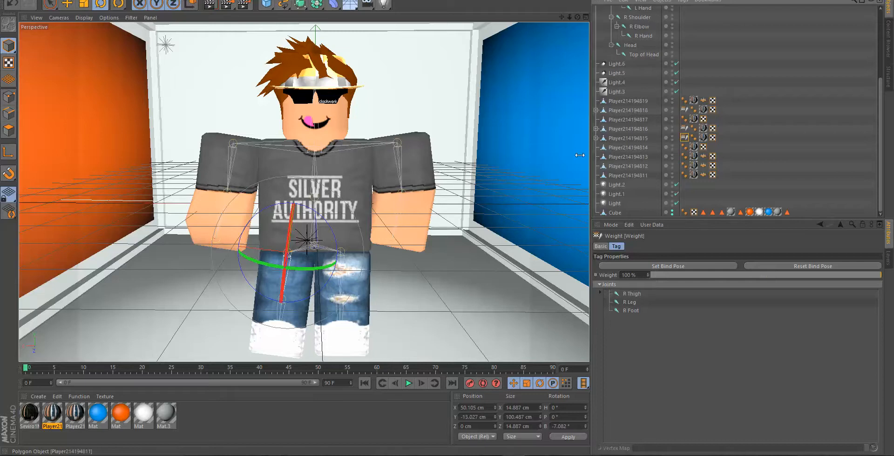
{"action": "left_click", "coordinate": [227, 5]}
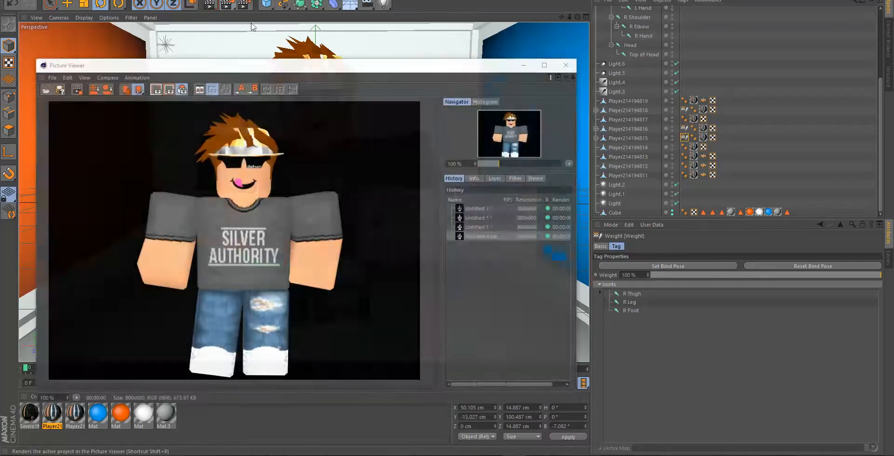
- Check the YouTube.png render of the character and close the Picture Viewer
{"action": "left_click", "coordinate": [438, 249]}
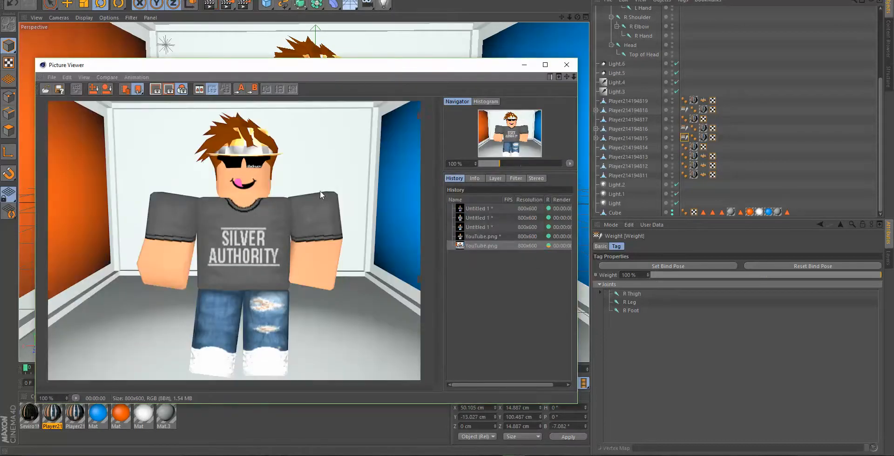
{"action": "left_click", "coordinate": [564, 65]}
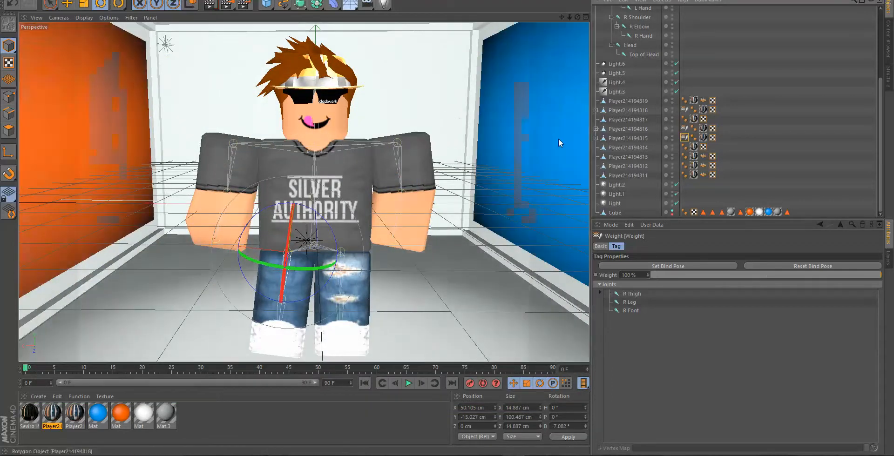
- Turn the head, hair, hat and sunglasses together about 11° around the vertical axis and clear the selection
{"action": "left_click_drag", "start_coordinate": [577, 17], "coordinate": [569, 90]}
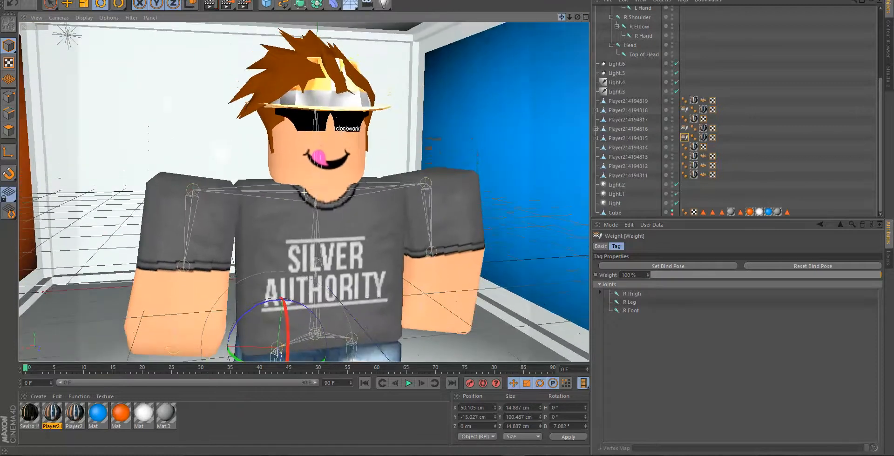
{"action": "left_click", "coordinate": [307, 46]}
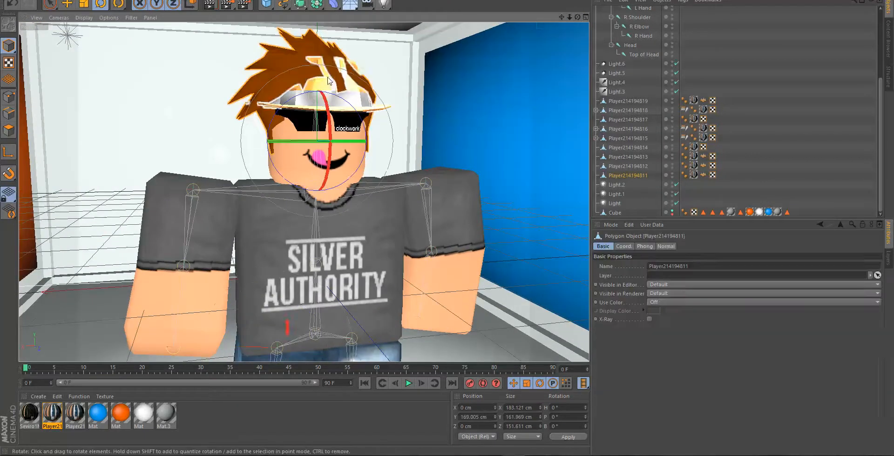
{"action": "left_click", "coordinate": [364, 108], "text": "shift"}
{"action": "left_click", "coordinate": [341, 126], "text": "shift"}
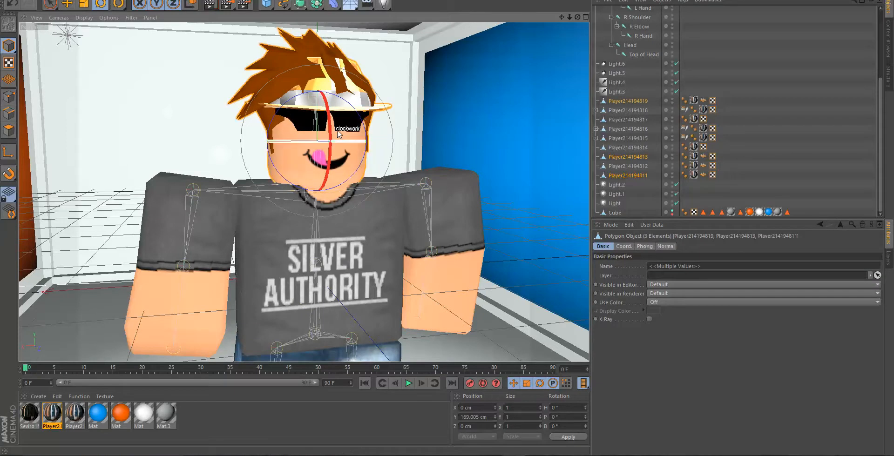
{"action": "left_click", "coordinate": [338, 133], "text": "shift"}
{"action": "mouse_move", "coordinate": [330, 141]}
{"action": "left_mouse_down"}
{"action": "mouse_move", "coordinate": [322, 144]}
{"action": "mouse_move", "coordinate": [337, 141]}
{"action": "left_mouse_up"}
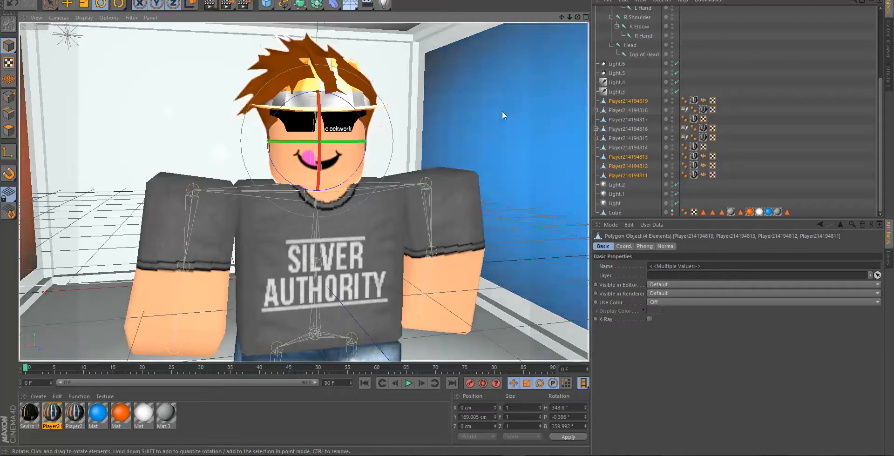
{"action": "left_click", "coordinate": [754, 115]}
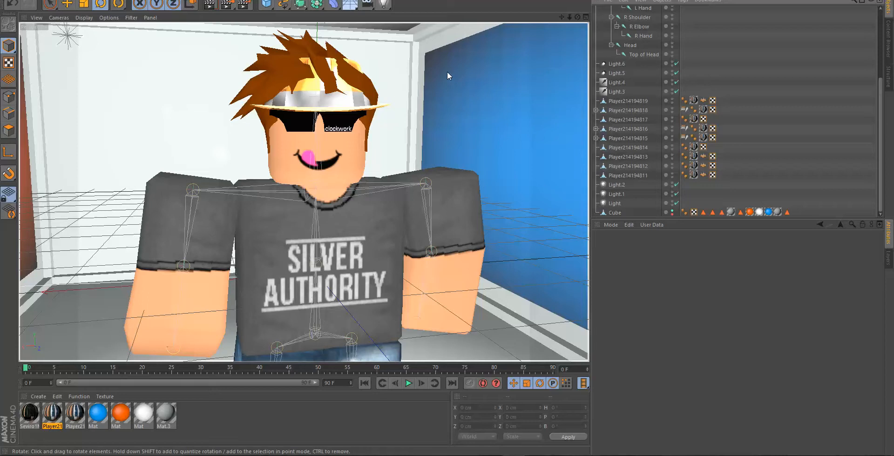
- Test-render the close-up directly in the viewport, dismiss the preview and reframe the whole character from the front
{"action": "key", "text": "ctrl+r"}
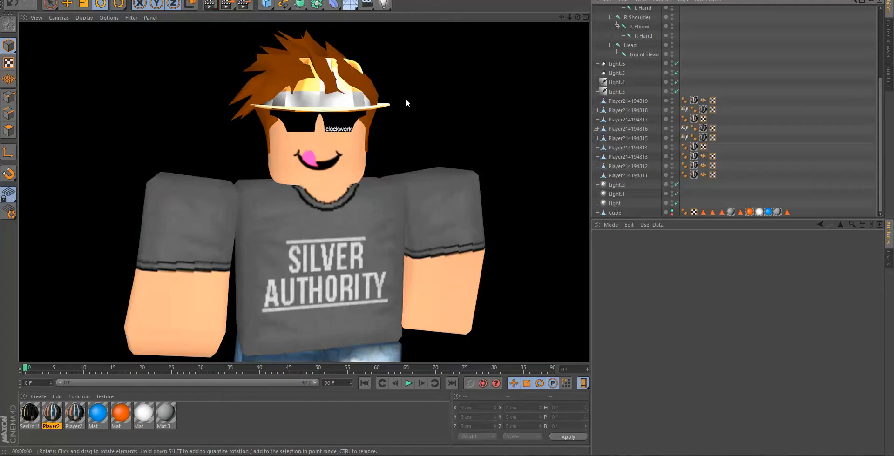
{"action": "left_click", "coordinate": [449, 85]}
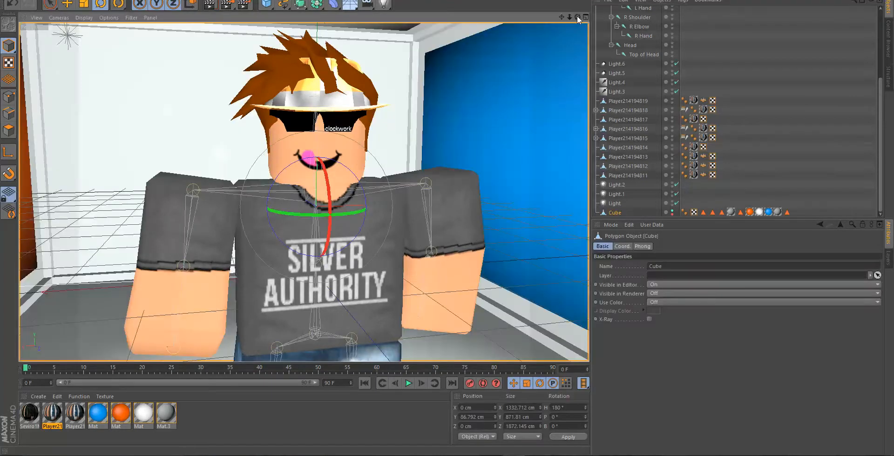
{"action": "mouse_move", "coordinate": [577, 17]}
{"action": "left_mouse_down"}
{"action": "mouse_move", "coordinate": [489, 23]}
{"action": "mouse_move", "coordinate": [566, 24]}
{"action": "left_mouse_up"}
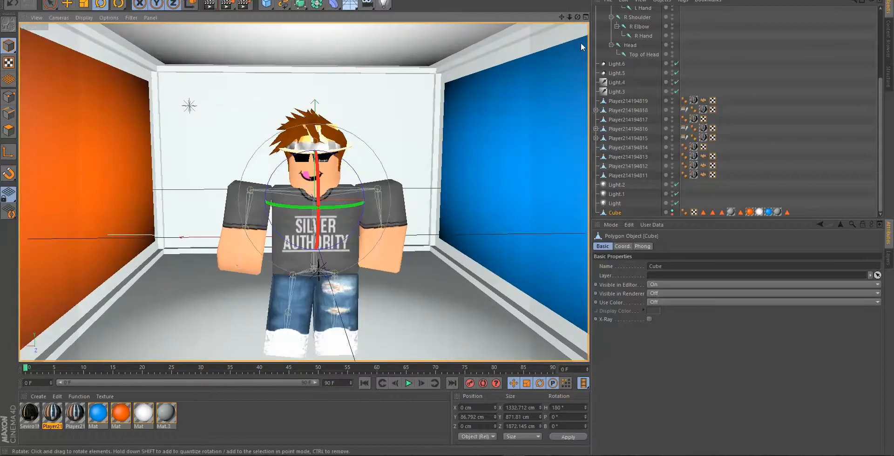